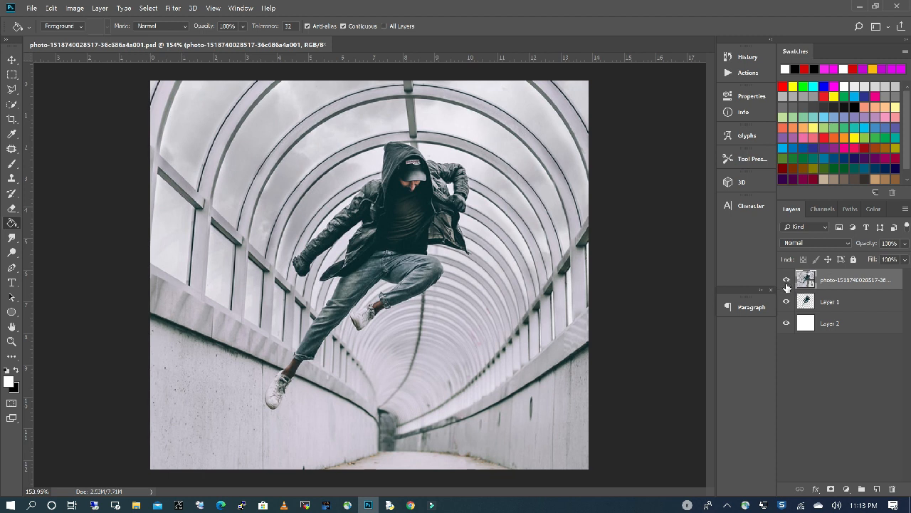
Hide the original photo layer and toggle Layer 1 off and on to check the man's cut-out.
{"action": "left_click", "coordinate": [786, 282]}
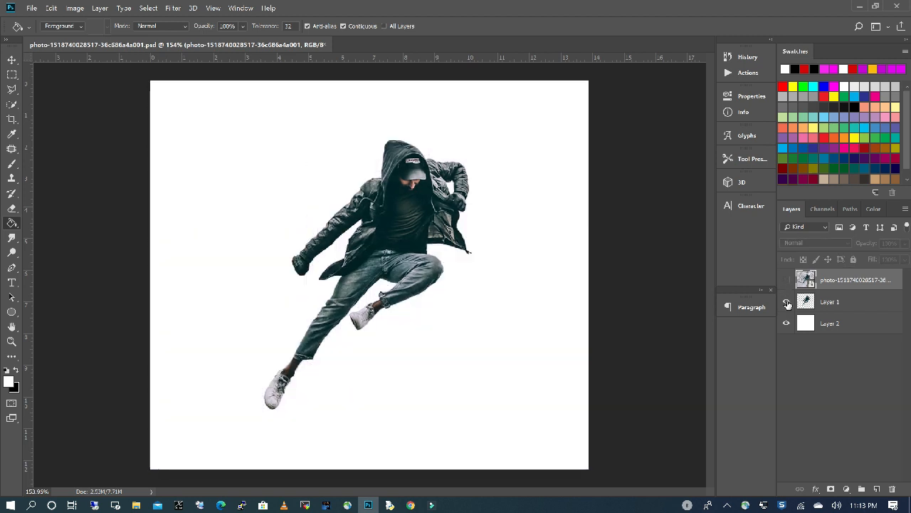
{"action": "left_click", "coordinate": [787, 301]}
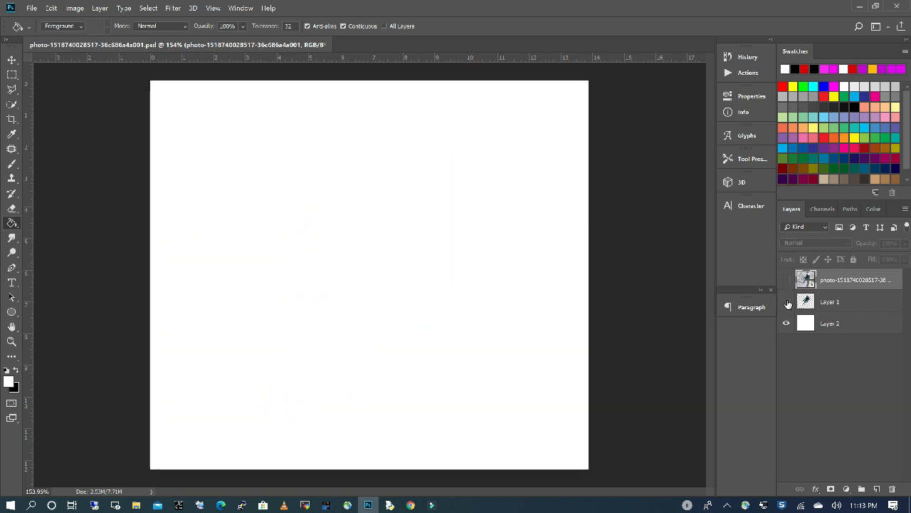
{"action": "left_click", "coordinate": [787, 303]}
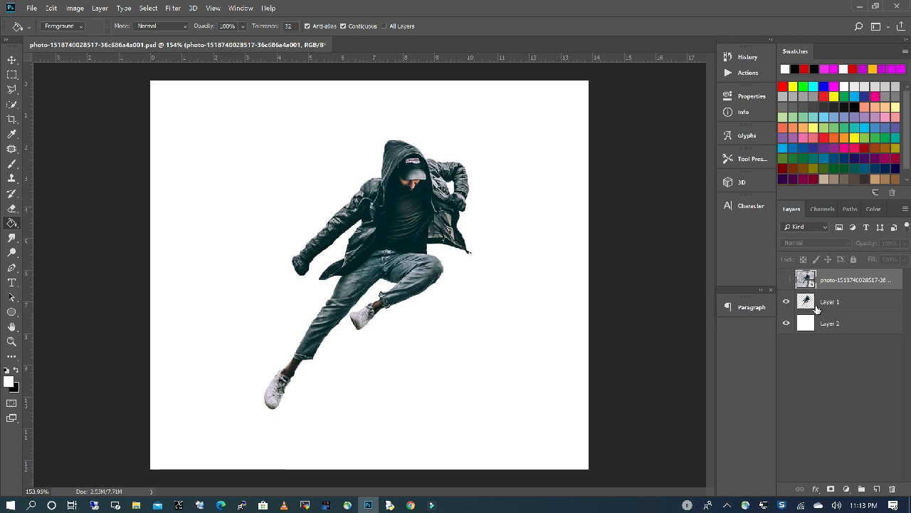
Add a gradient fill layer that runs from a deep blue-violet colour stop to transparent.
{"action": "left_click", "coordinate": [846, 489]}
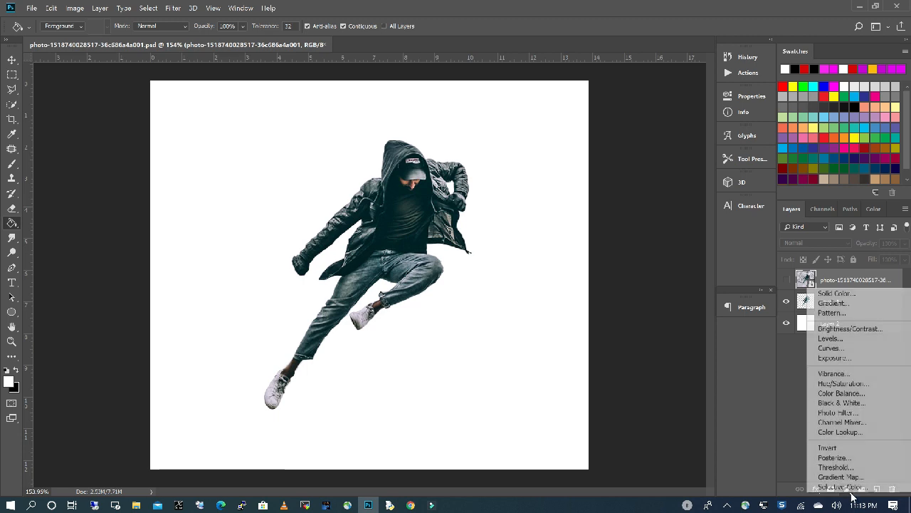
{"action": "left_click", "coordinate": [842, 305]}
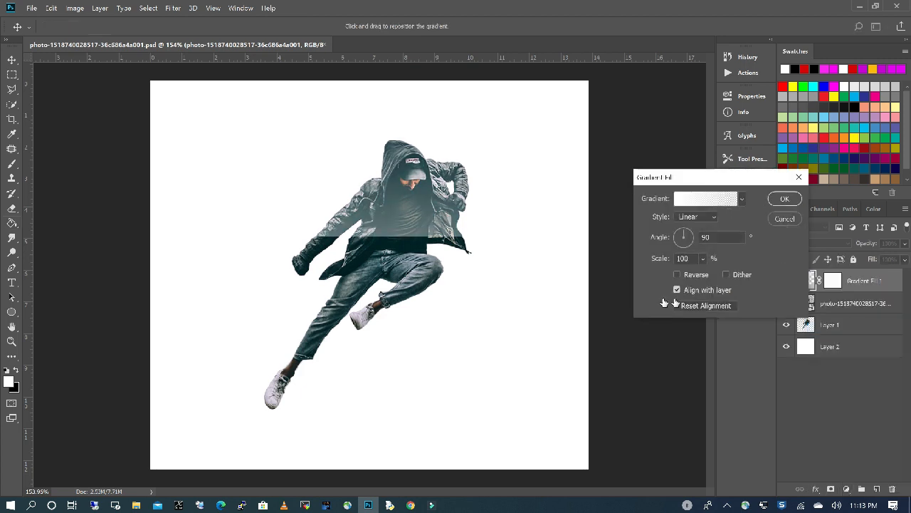
{"action": "left_click", "coordinate": [680, 202]}
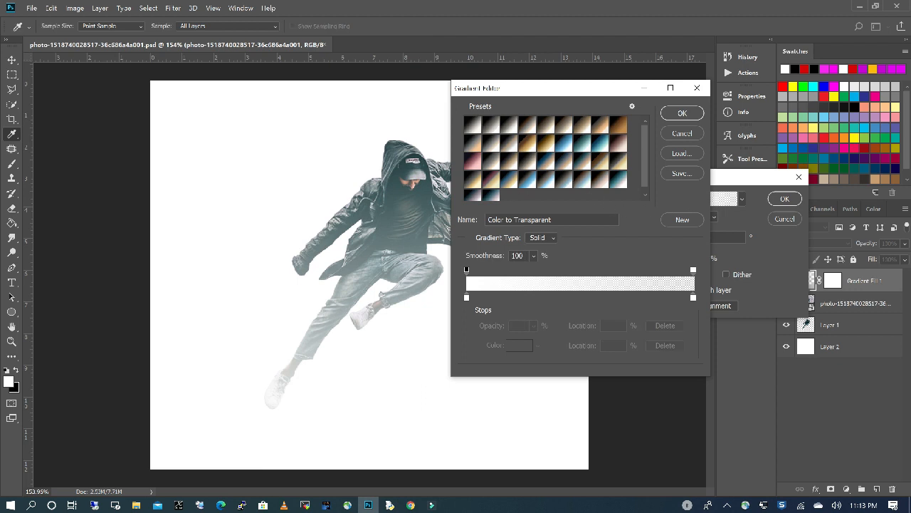
{"action": "left_click", "coordinate": [467, 297]}
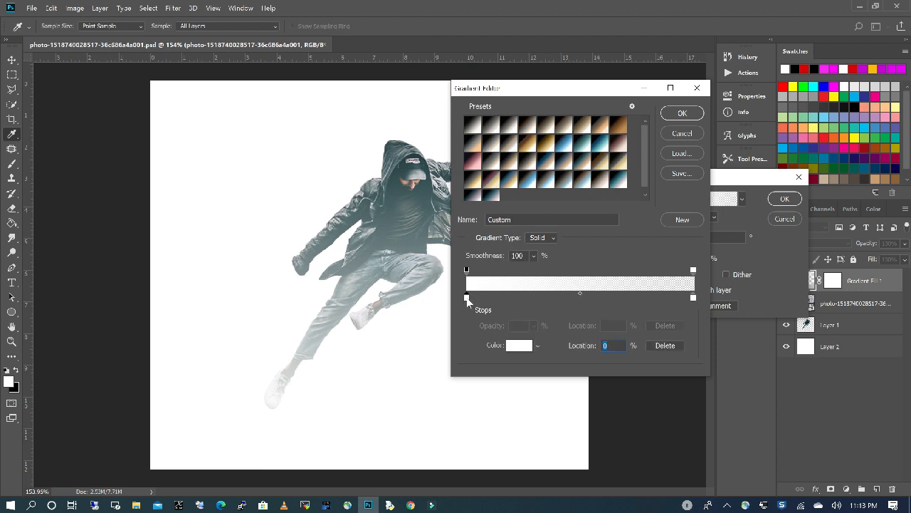
{"action": "left_click", "coordinate": [519, 346]}
{"action": "left_click_drag", "start_coordinate": [710, 226], "coordinate": [714, 206]}
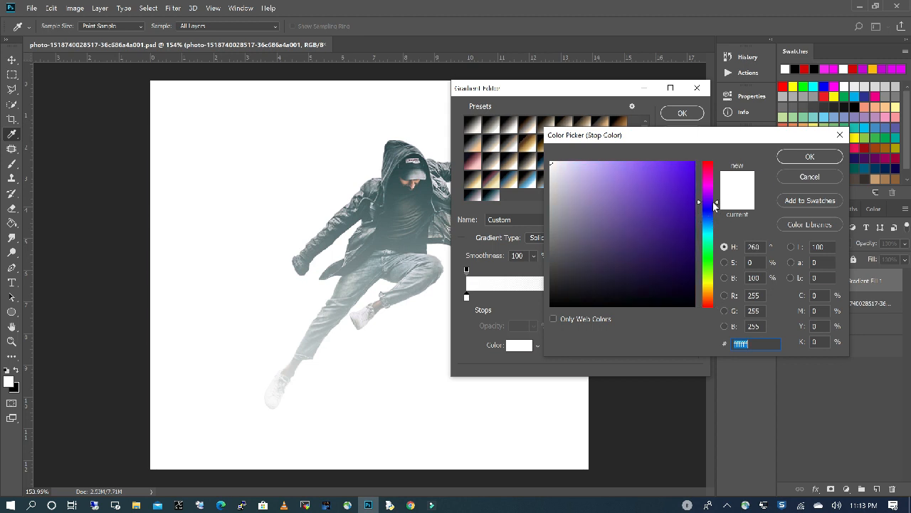
{"action": "left_click", "coordinate": [680, 214]}
{"action": "left_click", "coordinate": [810, 156]}
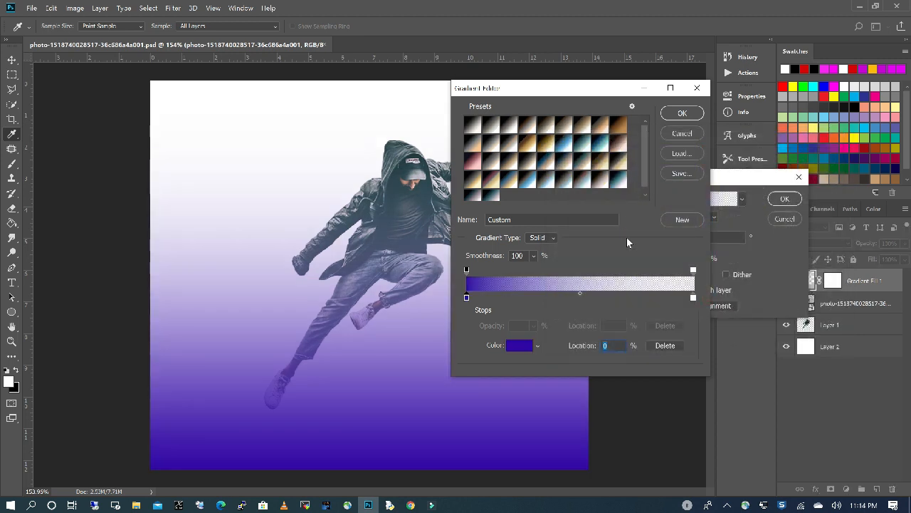
{"action": "left_click", "coordinate": [682, 114]}
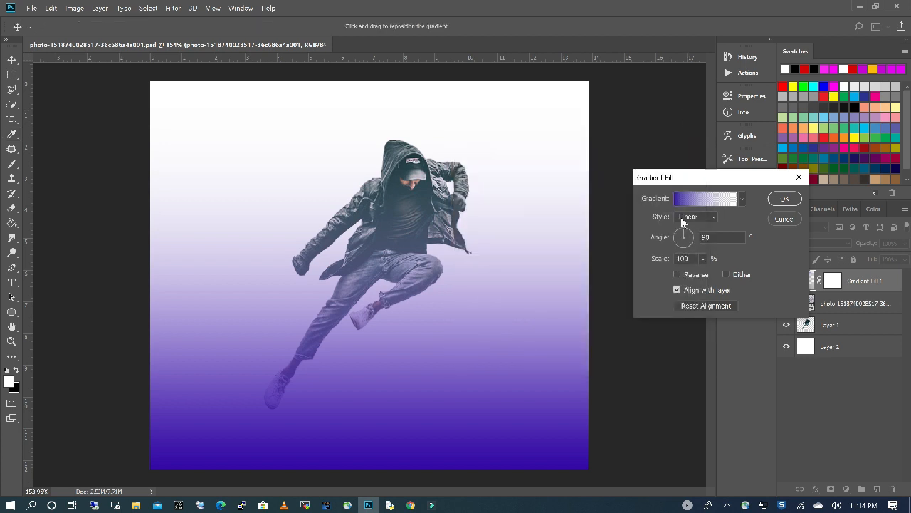
Make the gradient fill radial, reversed and larger in scale, and move its layer below Layer 1.
{"action": "left_click", "coordinate": [714, 218]}
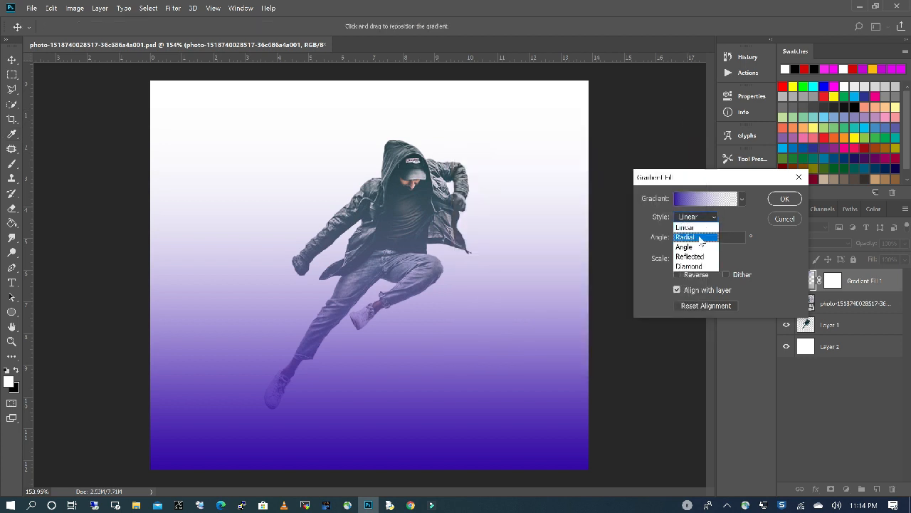
{"action": "left_click", "coordinate": [690, 226]}
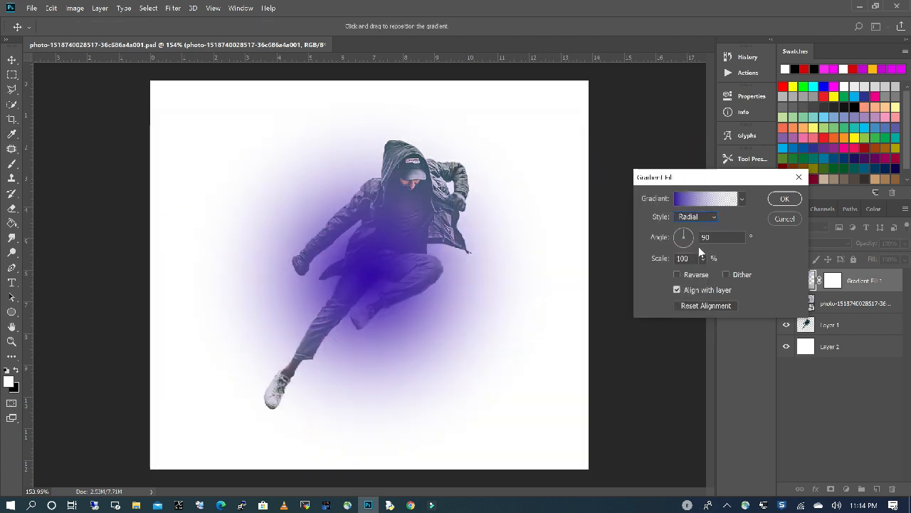
{"action": "left_click", "coordinate": [677, 274]}
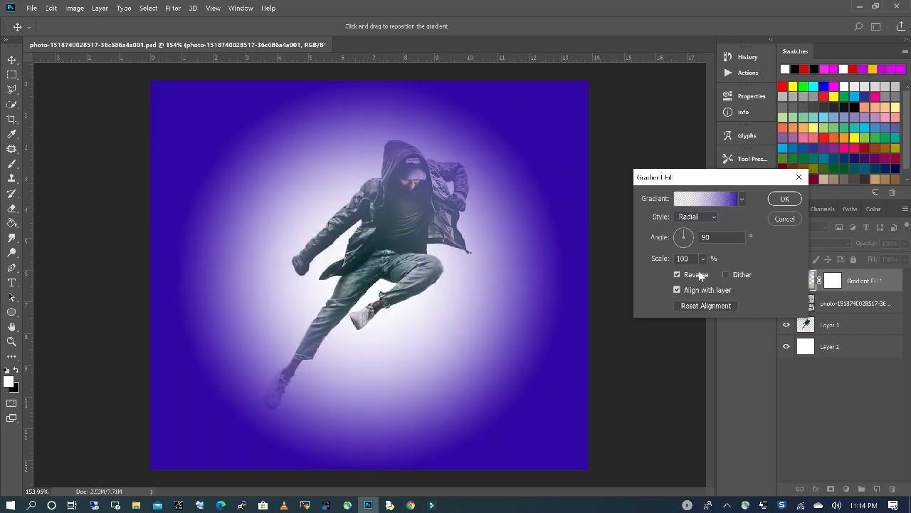
{"action": "left_click", "coordinate": [704, 258]}
{"action": "left_click_drag", "start_coordinate": [709, 276], "coordinate": [711, 274]}
{"action": "left_click", "coordinate": [781, 200]}
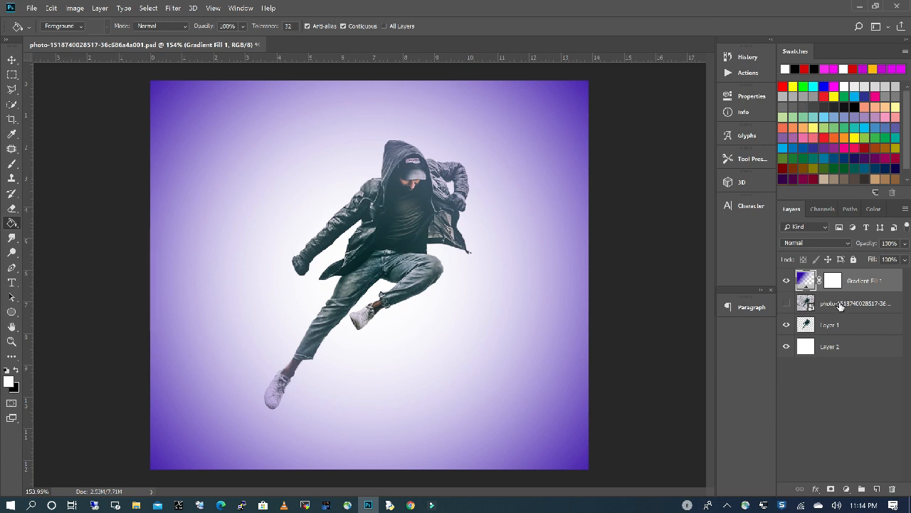
{"action": "left_click_drag", "start_coordinate": [854, 284], "coordinate": [853, 334]}
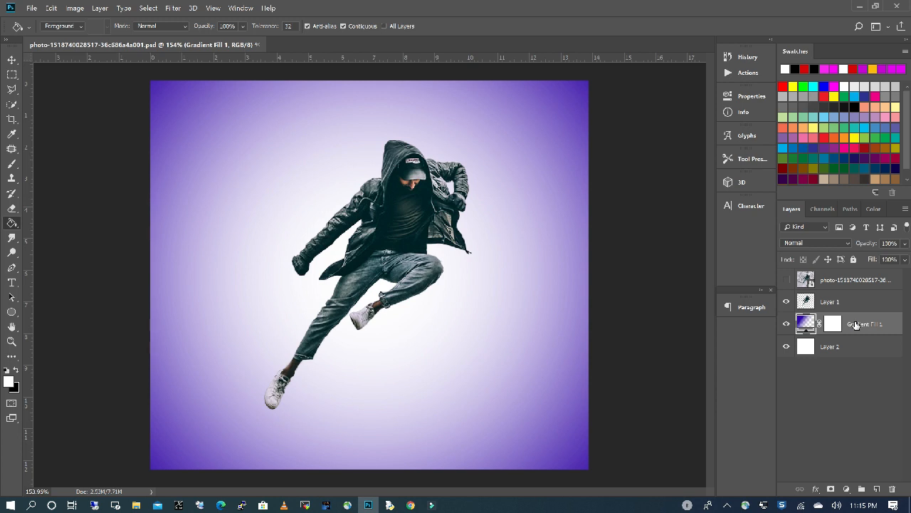
Set up the Pen tool in Shape mode with no fill.
{"action": "left_click", "coordinate": [16, 271]}
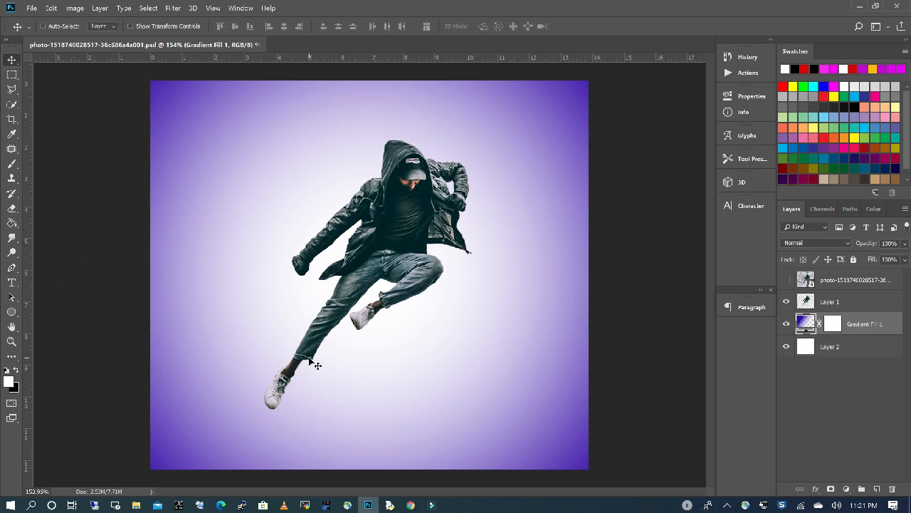
{"action": "left_click", "coordinate": [13, 269]}
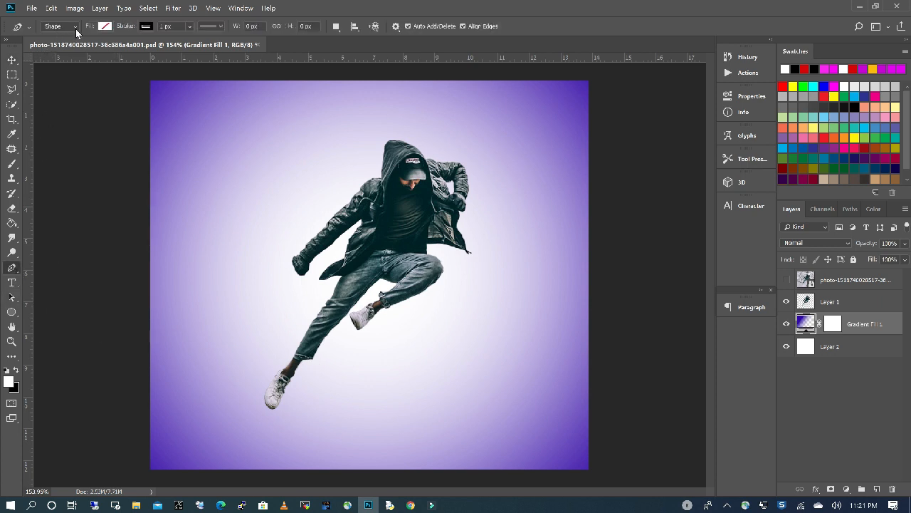
{"action": "left_click", "coordinate": [74, 29]}
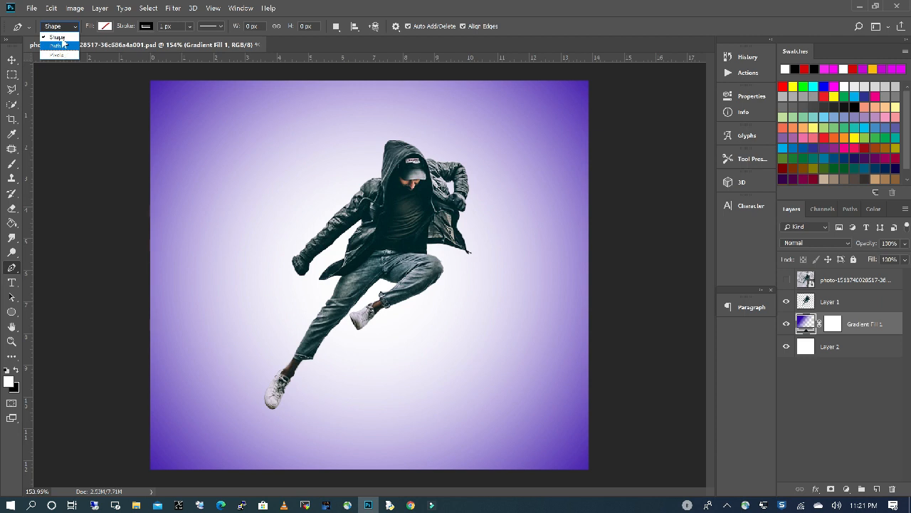
{"action": "left_click", "coordinate": [62, 38]}
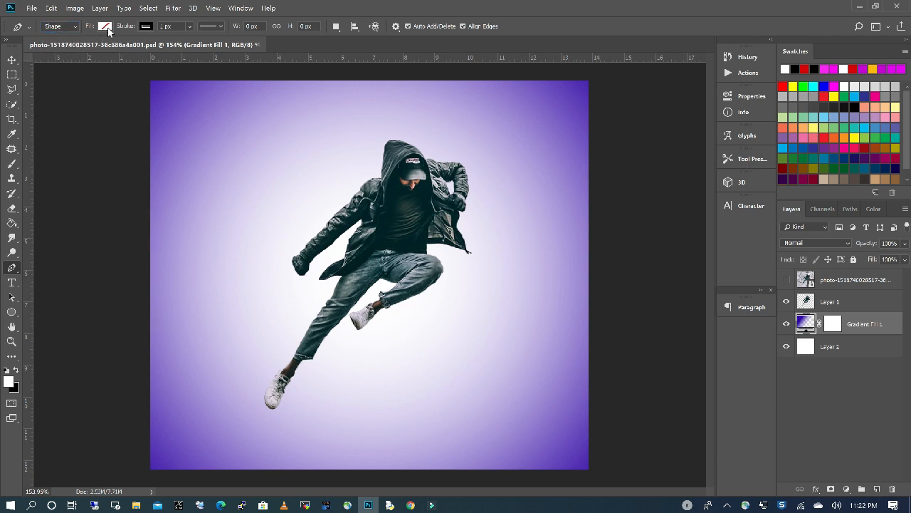
{"action": "left_click", "coordinate": [105, 27]}
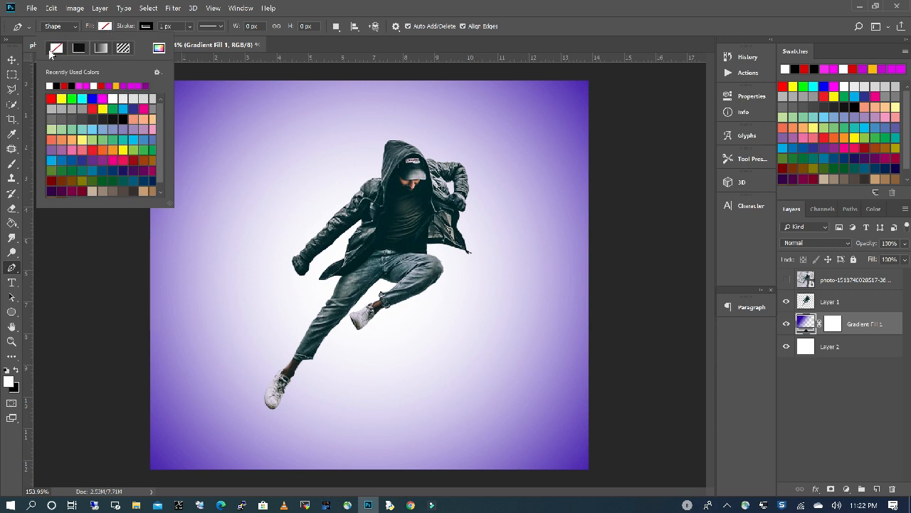
{"action": "left_click", "coordinate": [107, 27]}
{"action": "left_click", "coordinate": [197, 375]}
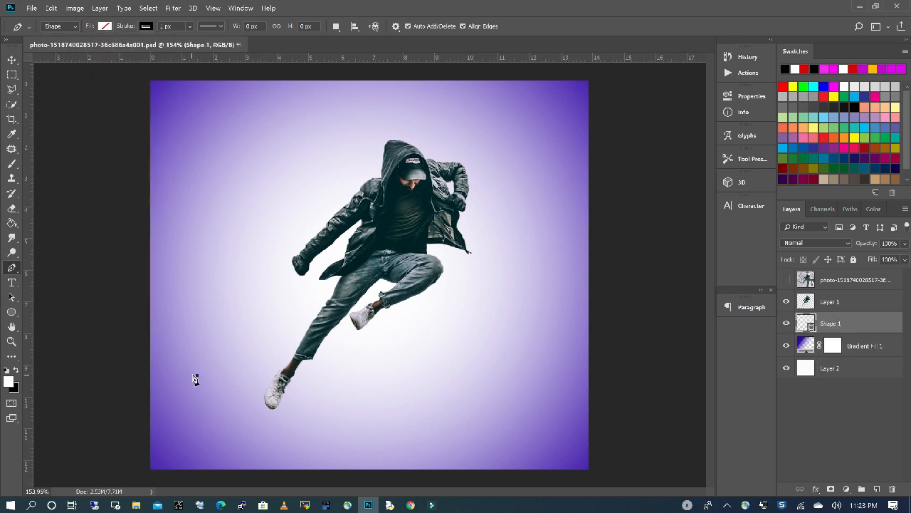
{"action": "key", "text": "ctrl+z"}
{"action": "left_click", "coordinate": [200, 361]}
{"action": "key", "text": "ctrl+z"}
Draw a closed flat ellipse with the Pen tool beside the man's lower leg and move it closer to him.
{"action": "left_click_drag", "start_coordinate": [205, 358], "coordinate": [198, 381]}
{"action": "left_click_drag", "start_coordinate": [233, 403], "coordinate": [252, 405]}
{"action": "left_click", "coordinate": [208, 356]}
{"action": "key", "text": "v"}
{"action": "left_click_drag", "start_coordinate": [255, 348], "coordinate": [297, 368]}
Adjust the ellipse's stroke to a white outline, and transform and position it around the lower shoe.
{"action": "key", "text": "a"}
{"action": "left_click", "coordinate": [191, 27]}
{"action": "left_click", "coordinate": [136, 86]}
{"action": "key", "text": "ctrl+t"}
{"action": "left_click", "coordinate": [52, 9]}
{"action": "left_click", "coordinate": [318, 423]}
{"action": "left_click_drag", "start_coordinate": [318, 423], "coordinate": [321, 359]}
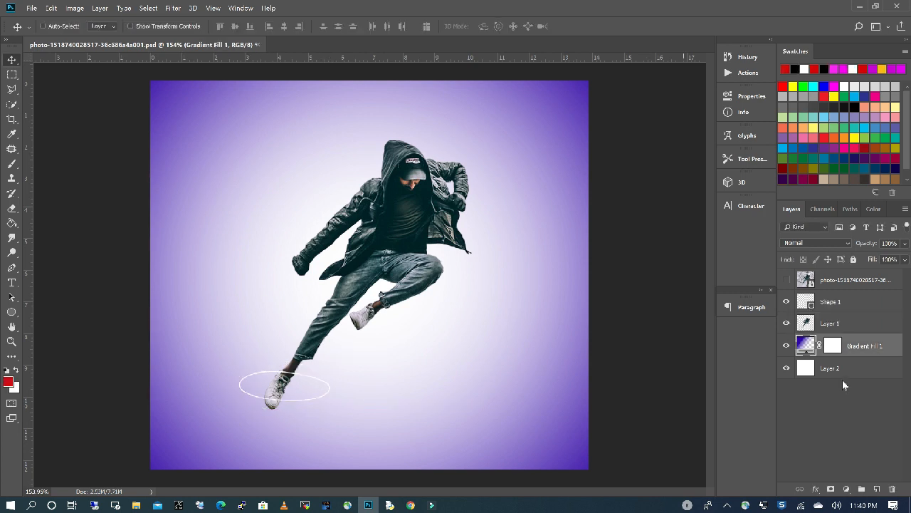
Add a magenta outer glow to the Shape 1 ellipse with 26% spread and a size of 13 px.
{"action": "left_click", "coordinate": [851, 303]}
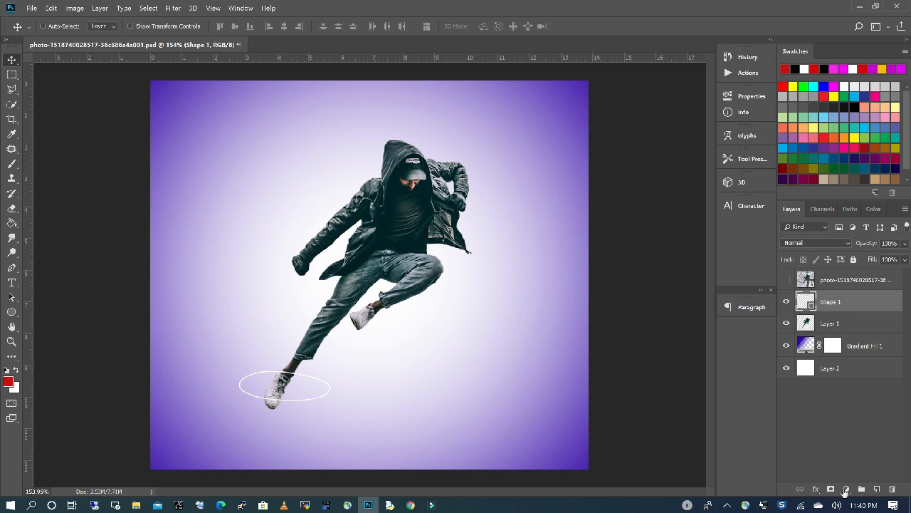
{"action": "left_click", "coordinate": [816, 489]}
{"action": "left_click", "coordinate": [838, 476]}
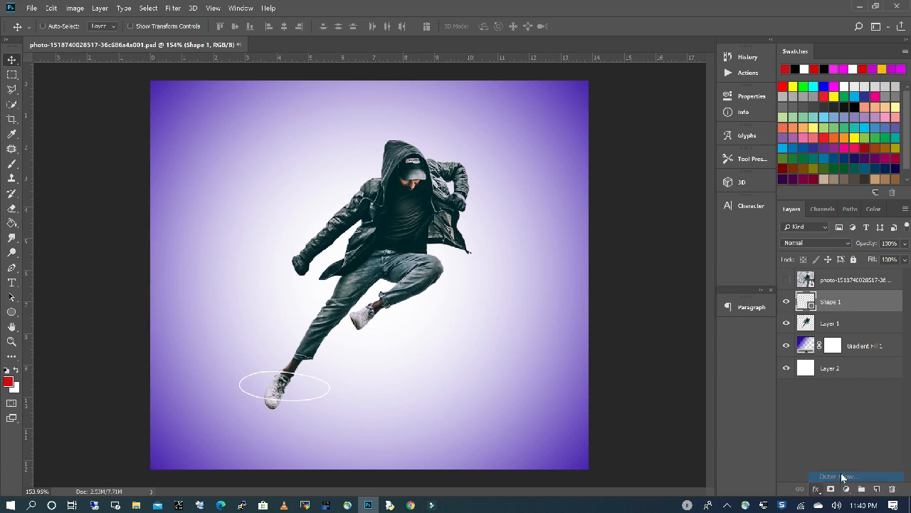
{"action": "left_click_drag", "start_coordinate": [678, 238], "coordinate": [676, 238]}
{"action": "left_click_drag", "start_coordinate": [667, 249], "coordinate": [669, 249]}
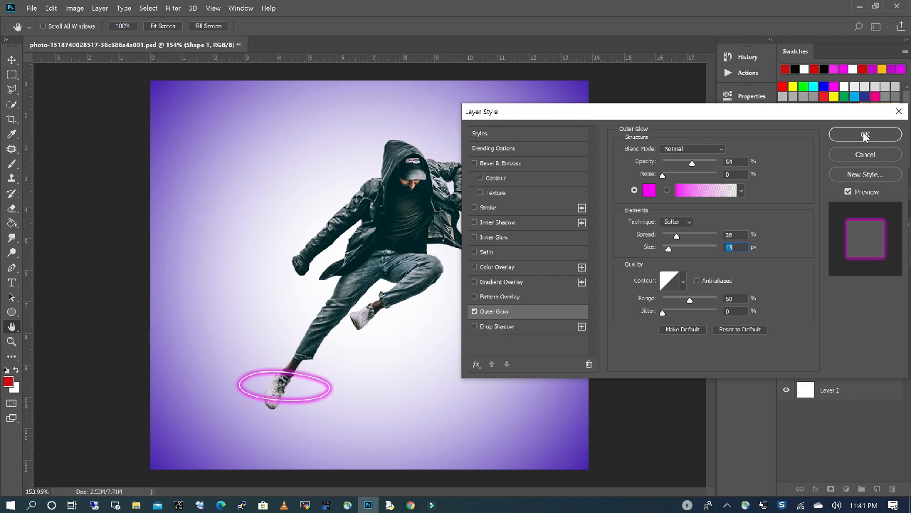
Enable a magenta inner glow on the ellipse at 48% opacity, 28% choke and 40 px size, and apply the layer style.
{"action": "left_click", "coordinate": [475, 238]}
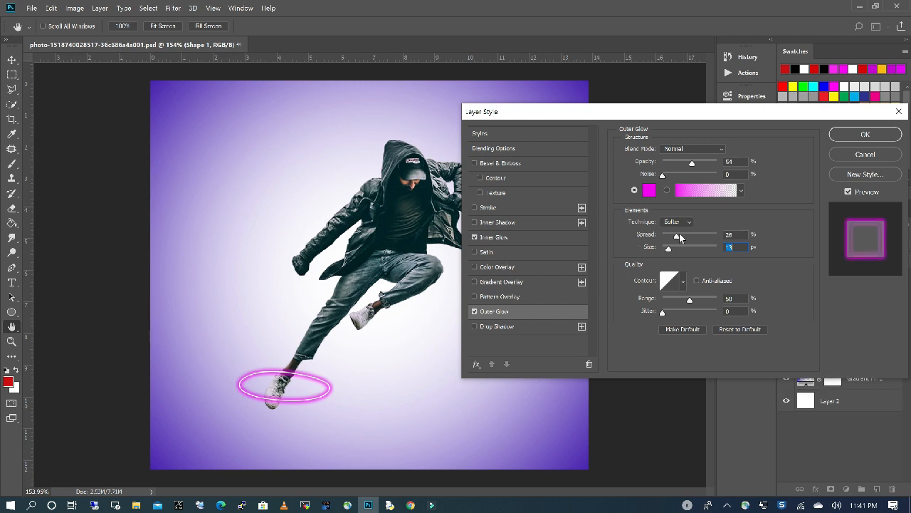
{"action": "left_click", "coordinate": [498, 237]}
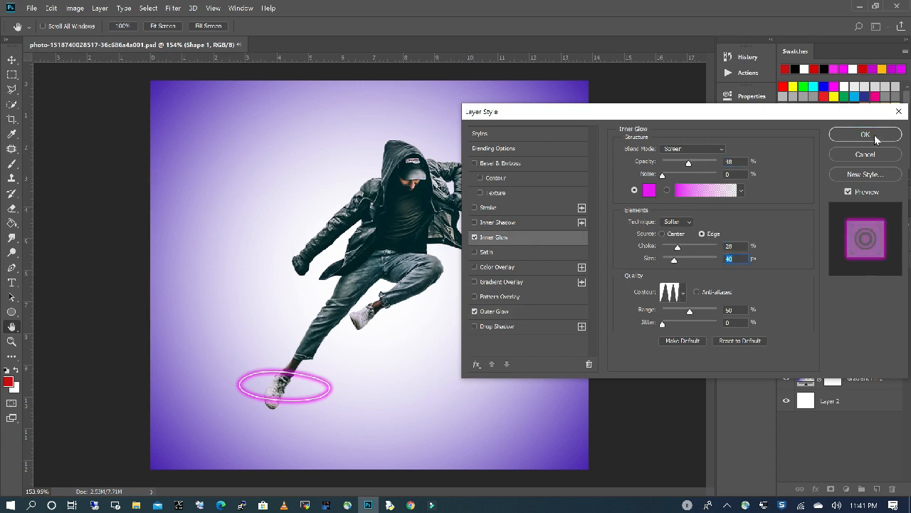
{"action": "left_click", "coordinate": [874, 136]}
Duplicate the glowing ring, move the copy up around the shin and enlarge it to about 109%.
{"action": "left_click_drag", "start_coordinate": [858, 302], "coordinate": [879, 490]}
{"action": "left_click_drag", "start_coordinate": [318, 377], "coordinate": [338, 339]}
{"action": "key", "text": "ctrl+t"}
{"action": "key", "text": "ctrl+t"}
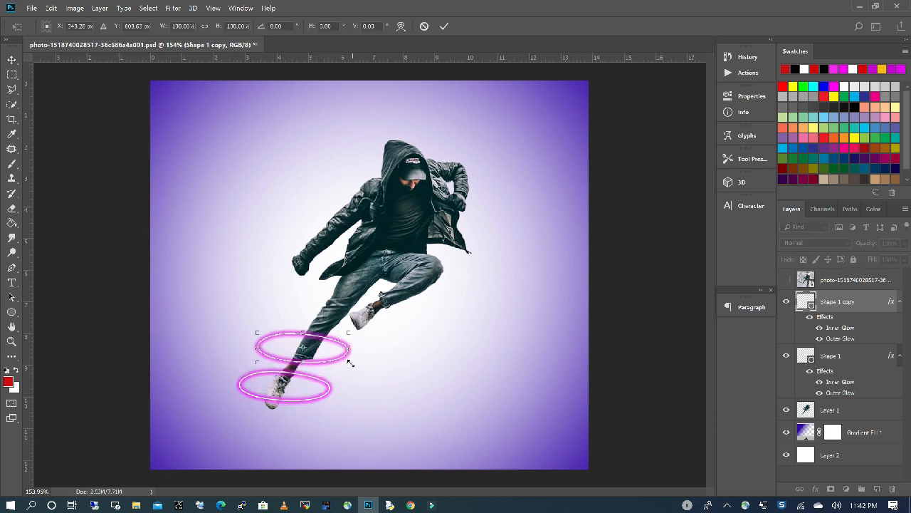
{"action": "left_click_drag", "start_coordinate": [349, 362], "coordinate": [357, 365]}
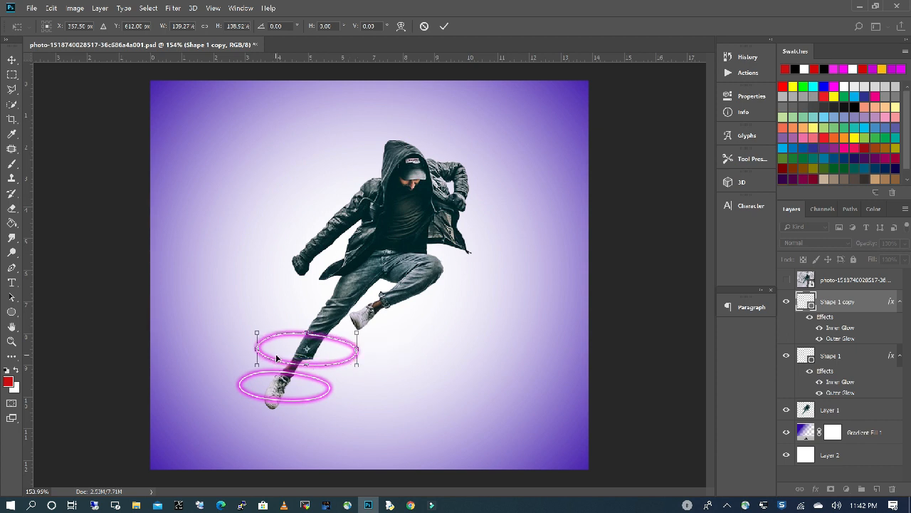
{"action": "left_click_drag", "start_coordinate": [257, 332], "coordinate": [246, 329]}
{"action": "key", "text": "Return"}
Duplicate the shin ring, move the copy up around the raised shoe and stretch it wider.
{"action": "left_click_drag", "start_coordinate": [864, 306], "coordinate": [876, 489]}
{"action": "left_click_drag", "start_coordinate": [345, 348], "coordinate": [378, 310]}
{"action": "key", "text": "ctrl+t"}
{"action": "left_click_drag", "start_coordinate": [276, 293], "coordinate": [262, 290]}
{"action": "left_click_drag", "start_coordinate": [386, 330], "coordinate": [397, 330]}
{"action": "left_click_drag", "start_coordinate": [365, 303], "coordinate": [373, 304]}
{"action": "key", "text": "Return"}
Duplicate the ring again, move the copy up around the thighs and enlarge it.
{"action": "left_click_drag", "start_coordinate": [867, 305], "coordinate": [877, 490]}
{"action": "left_click_drag", "start_coordinate": [396, 299], "coordinate": [428, 262]}
{"action": "key", "text": "ctrl+t"}
{"action": "left_click_drag", "start_coordinate": [279, 261], "coordinate": [263, 256]}
{"action": "key", "text": "Return"}
Place the next ring copy higher around the waist, and enlarge and tilt it to surround the body.
{"action": "left_click_drag", "start_coordinate": [445, 259], "coordinate": [468, 229]}
{"action": "key", "text": "ctrl+t"}
{"action": "left_click_drag", "start_coordinate": [288, 225], "coordinate": [276, 221]}
{"action": "mouse_move", "coordinate": [454, 221]}
{"action": "left_mouse_down"}
{"action": "mouse_move", "coordinate": [484, 223]}
{"action": "mouse_move", "coordinate": [471, 220]}
{"action": "left_mouse_up"}
{"action": "left_click_drag", "start_coordinate": [418, 226], "coordinate": [429, 227]}
{"action": "key", "text": "Return"}
Select the ring around the thighs and enlarge it towards its upper-left corner.
{"action": "left_click", "coordinate": [843, 356]}
{"action": "left_click_drag", "start_coordinate": [277, 262], "coordinate": [265, 249]}
{"action": "key", "text": "ctrl+t"}
{"action": "key", "text": "Return"}
Position the topmost ring around the man's head and enlarge it so it is the widest ring.
{"action": "left_click", "coordinate": [852, 304]}
{"action": "left_click_drag", "start_coordinate": [483, 215], "coordinate": [538, 131]}
{"action": "key", "text": "ctrl+t"}
{"action": "key", "text": "Return"}
Widen the thigh ring on the Shape 1 copy 3 layer so it reaches past the raised knee.
{"action": "left_click_drag", "start_coordinate": [429, 287], "coordinate": [430, 287]}
{"action": "left_click_drag", "start_coordinate": [401, 321], "coordinate": [401, 320]}
{"action": "left_click", "coordinate": [839, 374]}
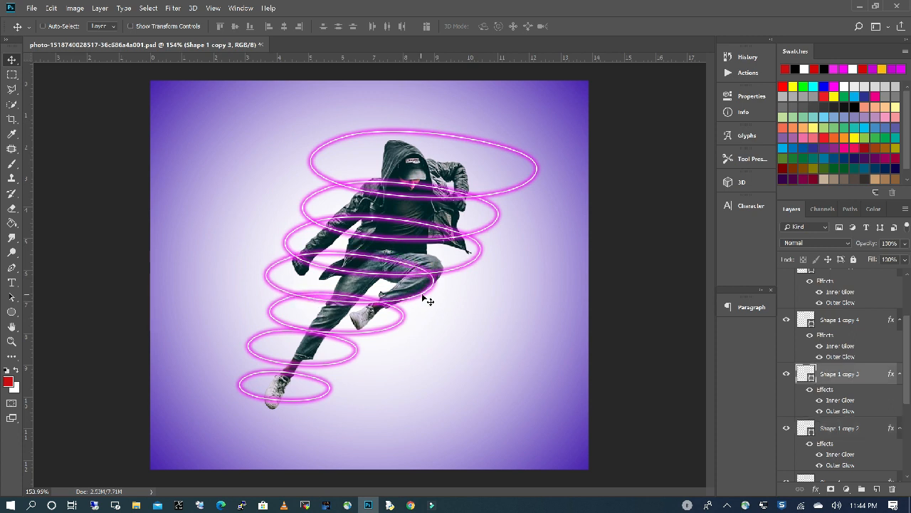
{"action": "key", "text": "ctrl+t"}
{"action": "left_click_drag", "start_coordinate": [434, 299], "coordinate": [447, 306]}
{"action": "key", "text": "Return"}
Convert the Shape 1 layer, the lowest ring around the foot, to a smart object.
{"action": "left_click", "coordinate": [831, 427]}
{"action": "scroll", "coordinate": [828, 417], "scroll_direction": "down", "scroll_amount": 2}
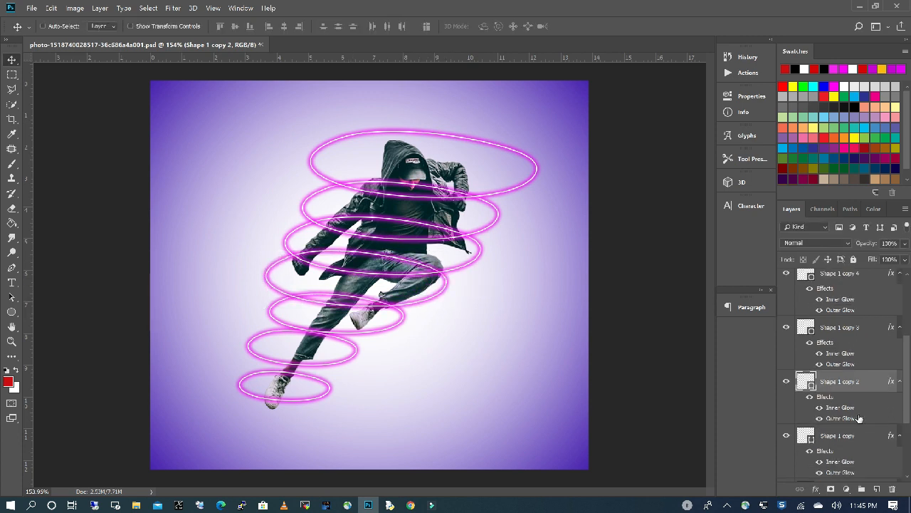
{"action": "scroll", "coordinate": [872, 432], "scroll_direction": "down", "scroll_amount": 3}
{"action": "scroll", "coordinate": [872, 432], "scroll_direction": "down", "scroll_amount": 2}
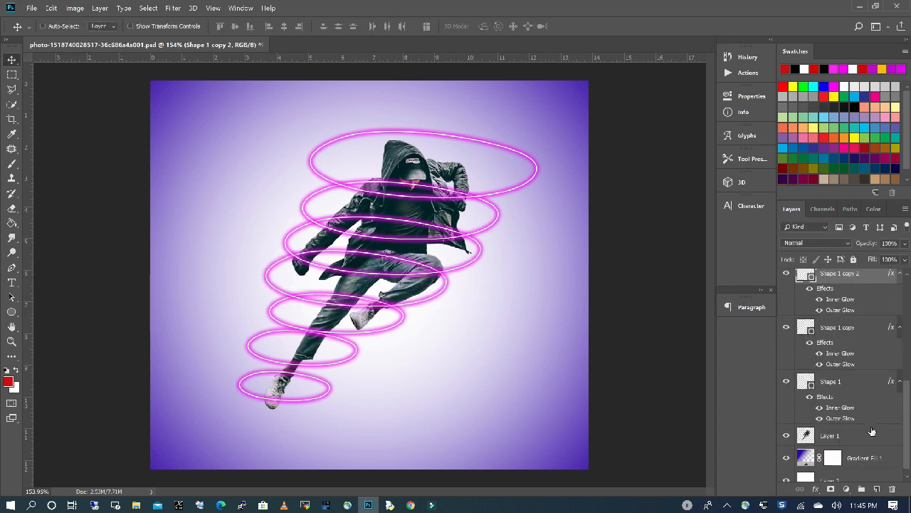
{"action": "left_click", "coordinate": [831, 381]}
{"action": "right_click", "coordinate": [838, 378]}
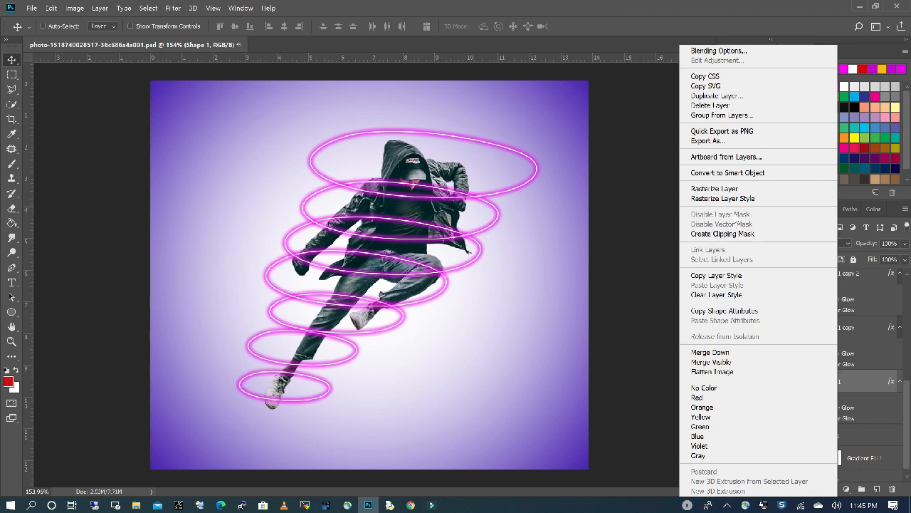
{"action": "left_click", "coordinate": [731, 174]}
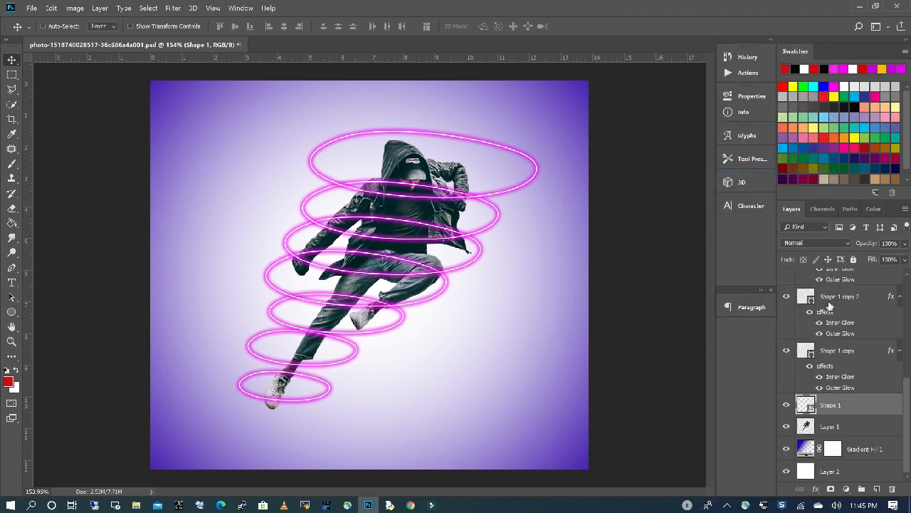
Convert the Shape 1 copy, Shape 1 copy 2 and Shape 1 copy 3 ring layers to separate smart objects.
{"action": "right_click", "coordinate": [848, 352]}
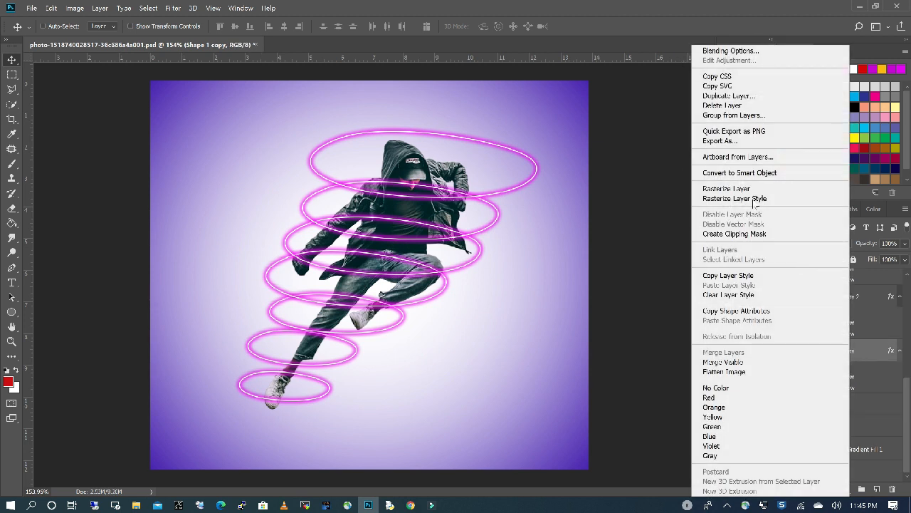
{"action": "left_click", "coordinate": [753, 172]}
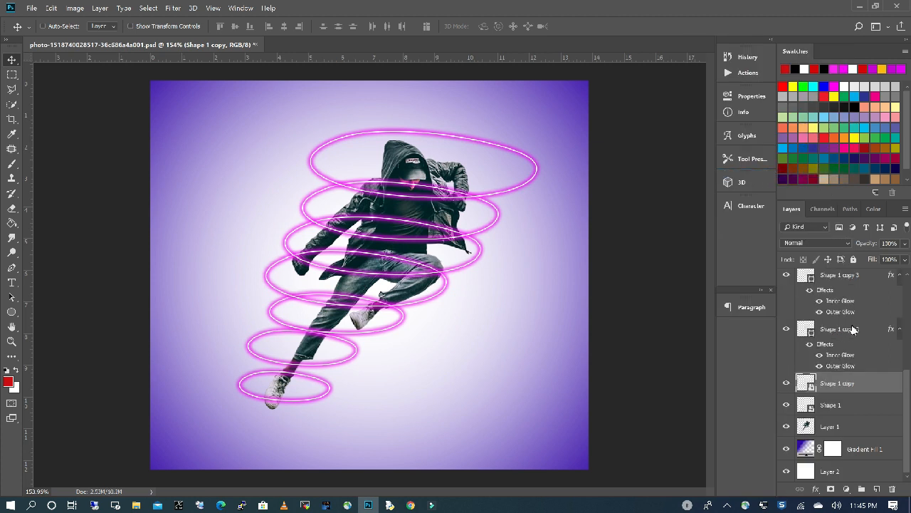
{"action": "right_click", "coordinate": [853, 328]}
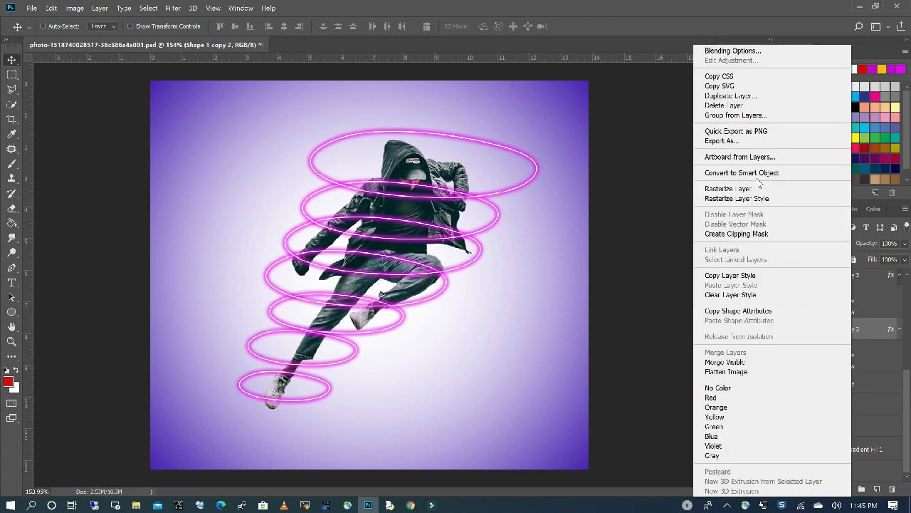
{"action": "left_click", "coordinate": [758, 173]}
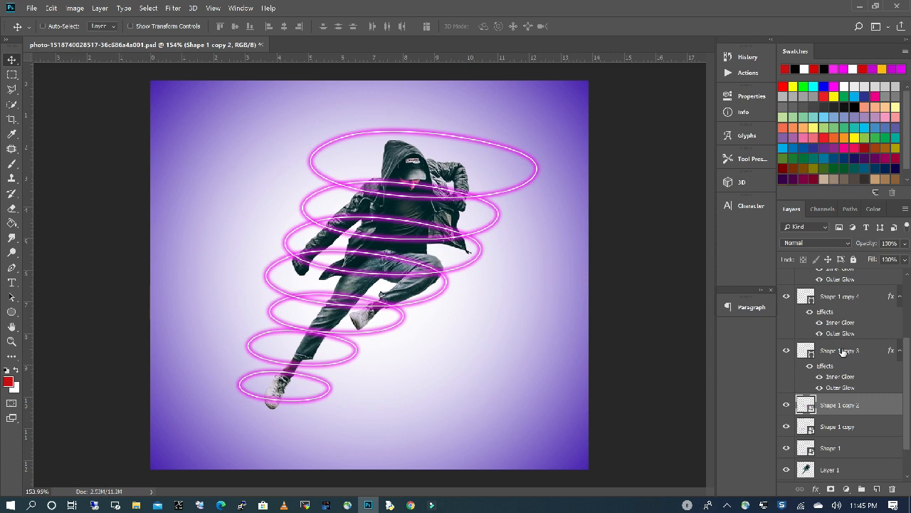
{"action": "right_click", "coordinate": [845, 352]}
{"action": "left_click", "coordinate": [749, 173]}
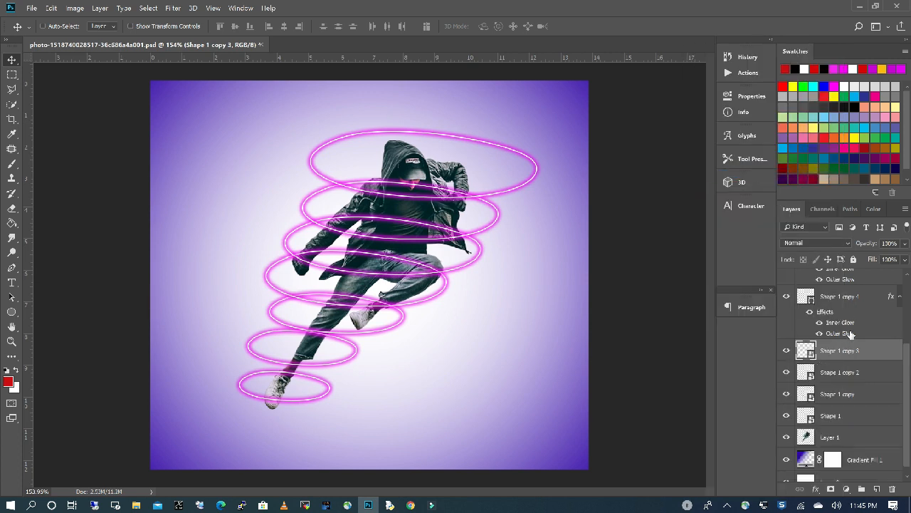
Convert the remaining ring layers, Shape 1 copy 4, copy 5 and copy 6, to separate smart objects.
{"action": "right_click", "coordinate": [847, 322]}
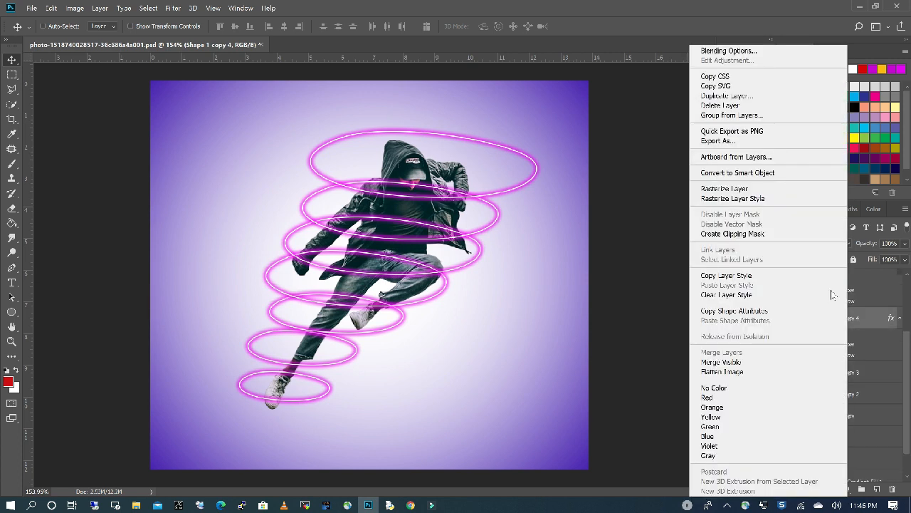
{"action": "left_click", "coordinate": [745, 174]}
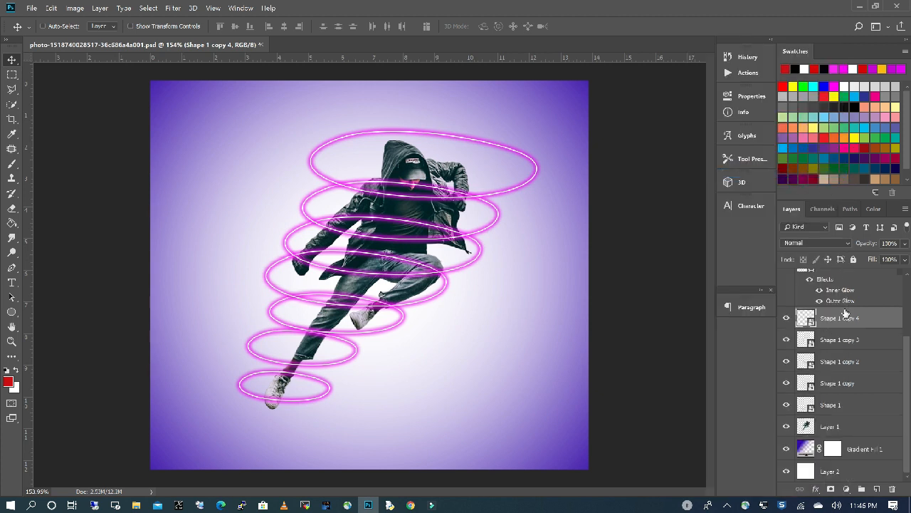
{"action": "right_click", "coordinate": [843, 314]}
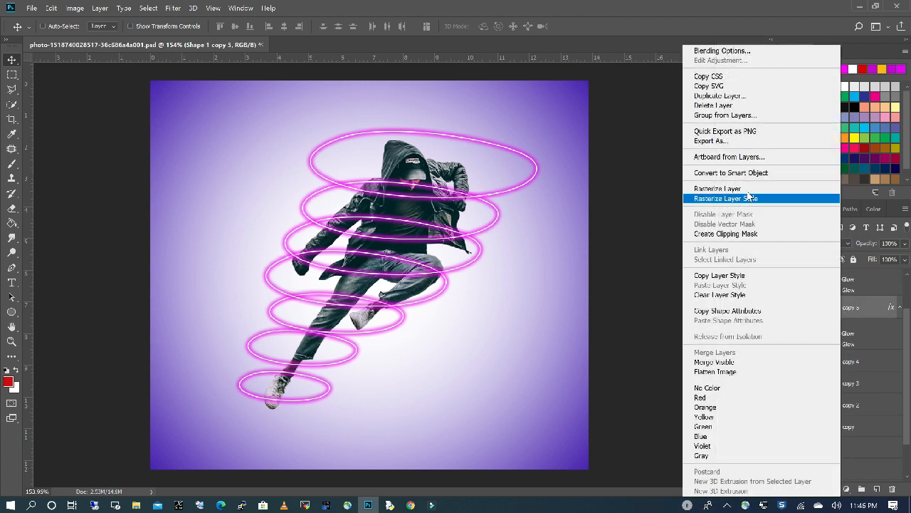
{"action": "left_click", "coordinate": [877, 172]}
{"action": "scroll", "coordinate": [847, 305], "scroll_direction": "up", "scroll_amount": 2}
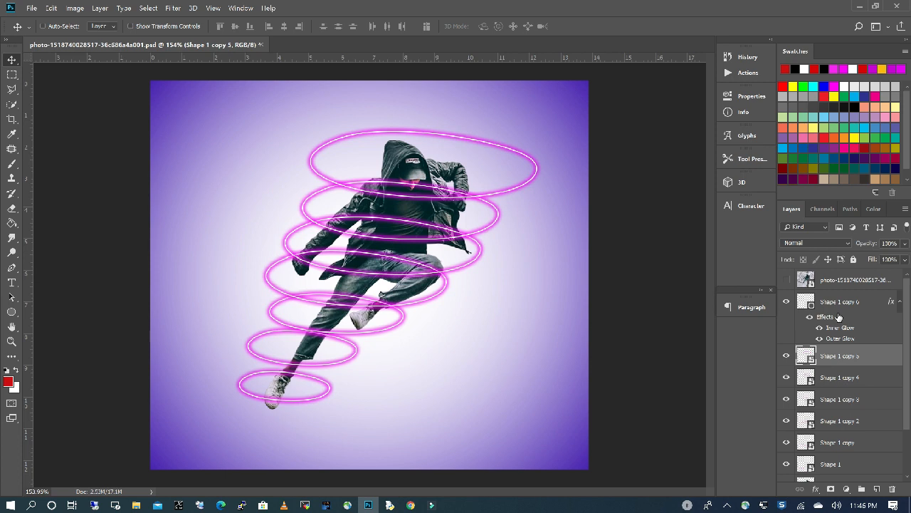
{"action": "right_click", "coordinate": [842, 299]}
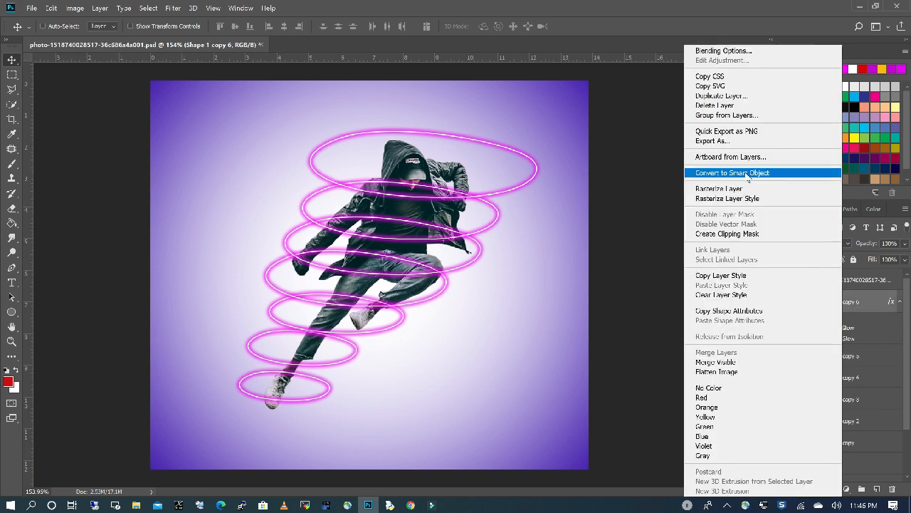
{"action": "left_click", "coordinate": [791, 173]}
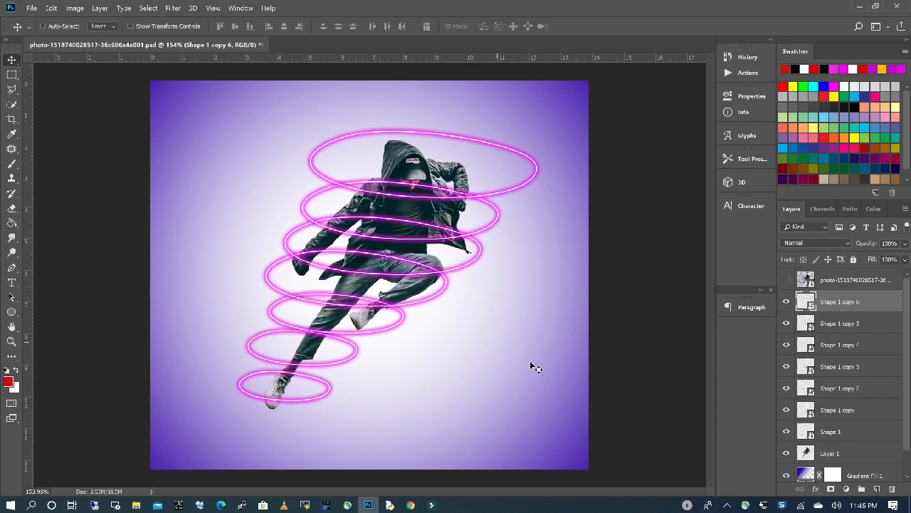
Choose the Eraser for the Shape 1 ring around the foot and rasterize its smart object.
{"action": "left_click", "coordinate": [846, 435]}
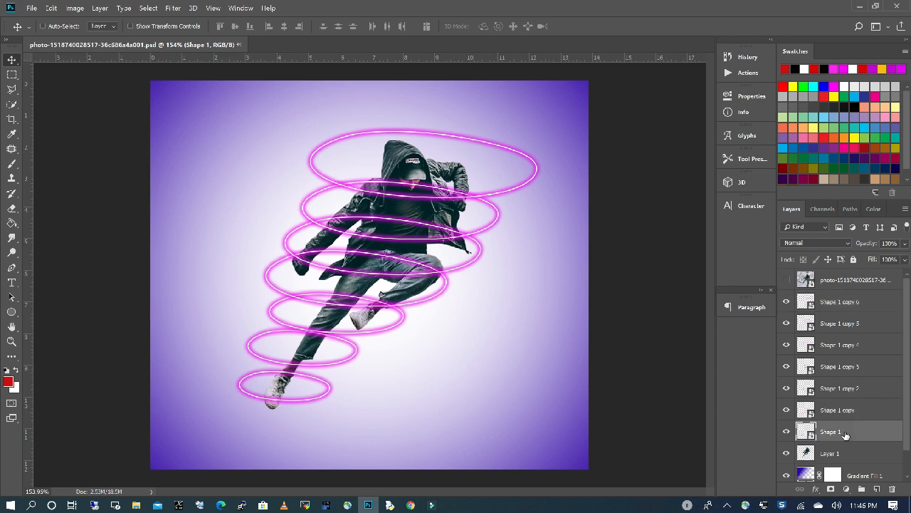
{"action": "scroll", "coordinate": [285, 409], "scroll_direction": "up", "scroll_amount": 3}
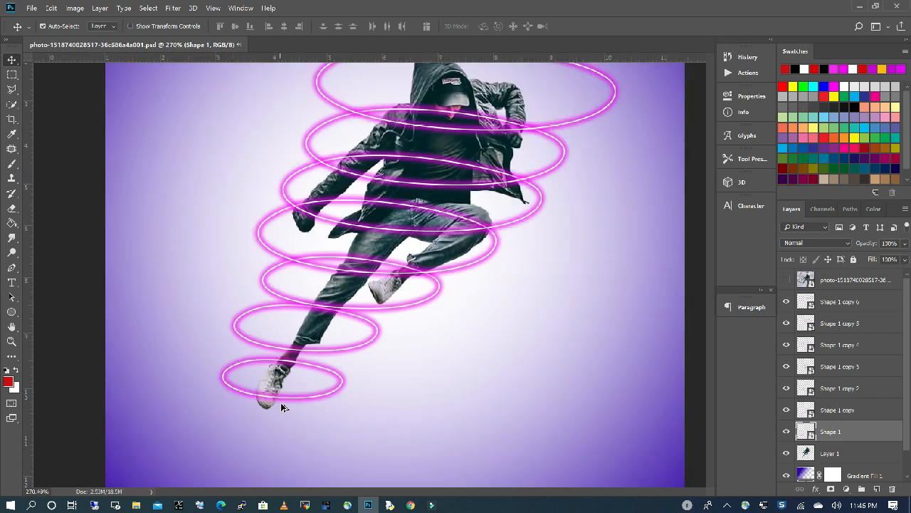
{"action": "left_click", "coordinate": [11, 209]}
{"action": "left_click", "coordinate": [60, 26]}
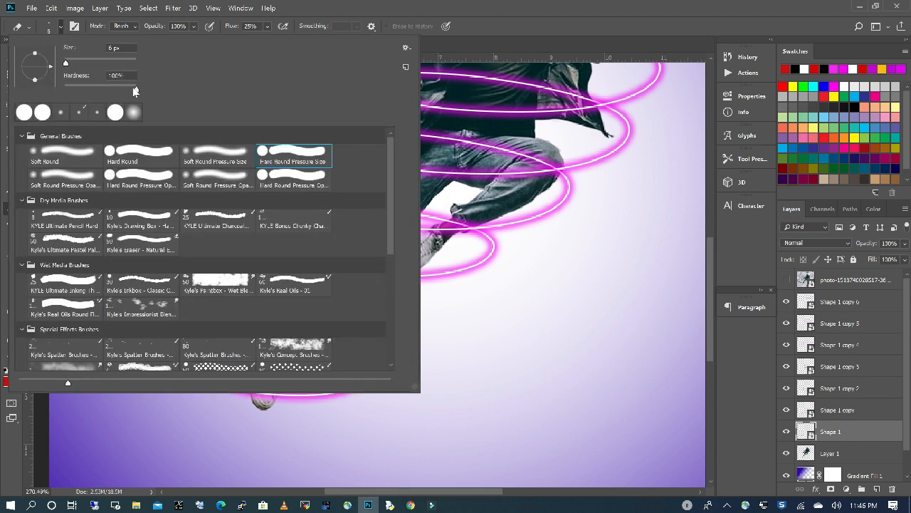
{"action": "left_click_drag", "start_coordinate": [66, 63], "coordinate": [78, 62]}
{"action": "left_click", "coordinate": [525, 285]}
{"action": "left_click", "coordinate": [363, 368]}
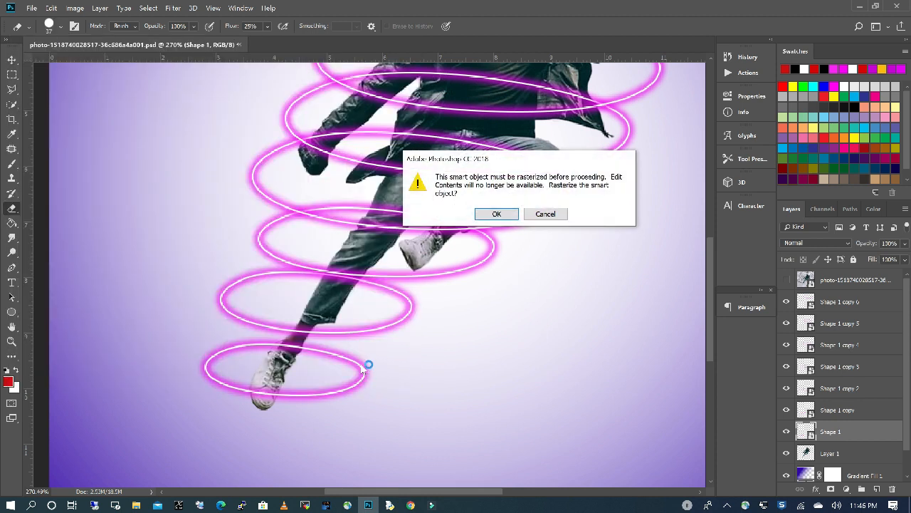
{"action": "left_click", "coordinate": [497, 213]}
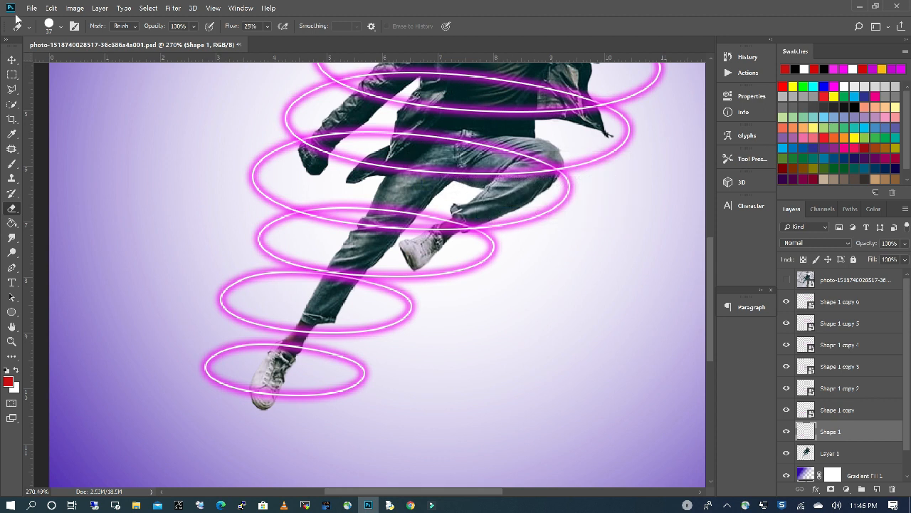
Set the eraser size to 20 px and erase the lowest ring's back arc where it crosses the ankle.
{"action": "left_click", "coordinate": [61, 29]}
{"action": "left_click_drag", "start_coordinate": [78, 66], "coordinate": [71, 62]}
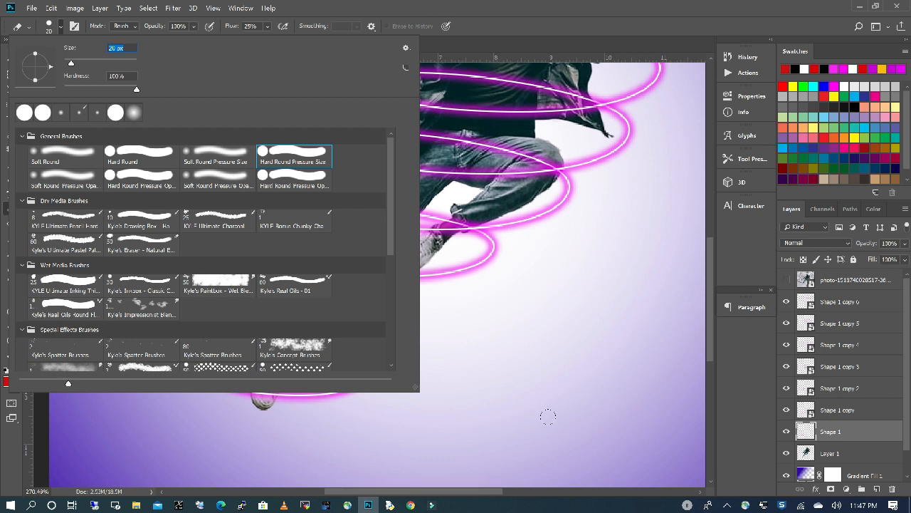
{"action": "left_click", "coordinate": [523, 399]}
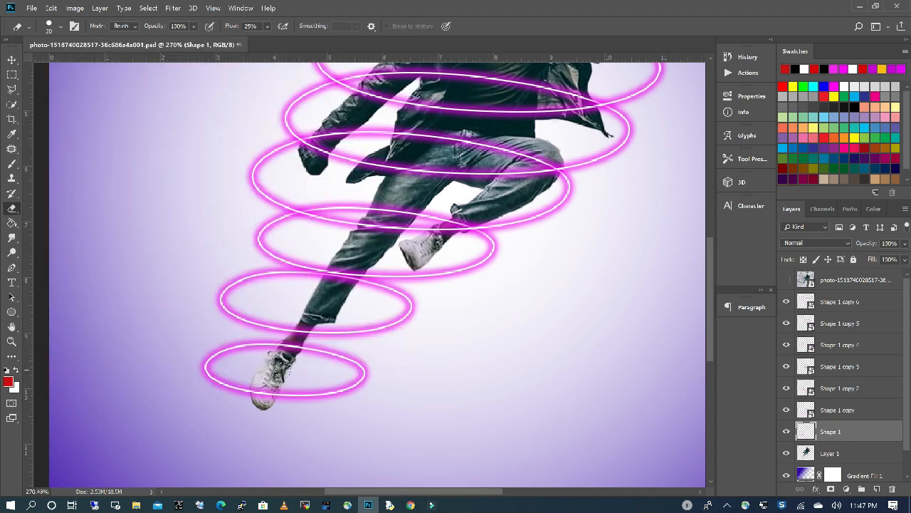
{"action": "scroll", "coordinate": [285, 374], "scroll_direction": "up", "scroll_amount": 2}
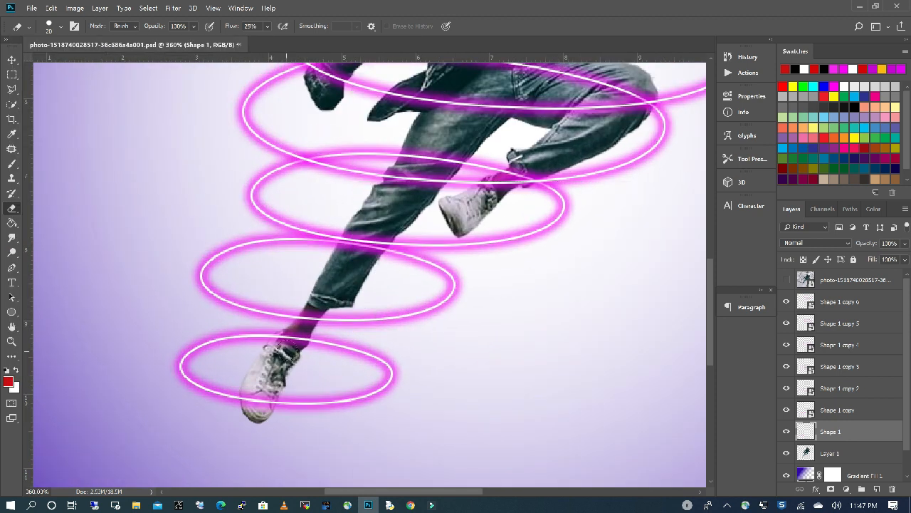
{"action": "mouse_move", "coordinate": [288, 342]}
{"action": "left_mouse_down"}
{"action": "mouse_move", "coordinate": [303, 341]}
{"action": "mouse_move", "coordinate": [274, 349]}
{"action": "mouse_move", "coordinate": [284, 342]}
{"action": "left_mouse_up"}
Rasterize the Shape 1 copy ring and erase its back arc where it crosses the lower leg.
{"action": "key", "text": "alt+bracketright"}
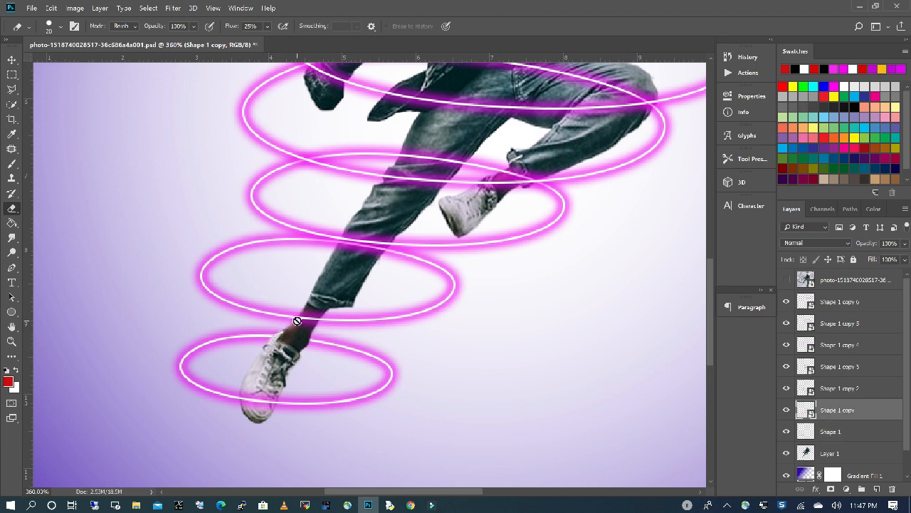
{"action": "scroll", "coordinate": [387, 253], "scroll_direction": "up", "scroll_amount": 2}
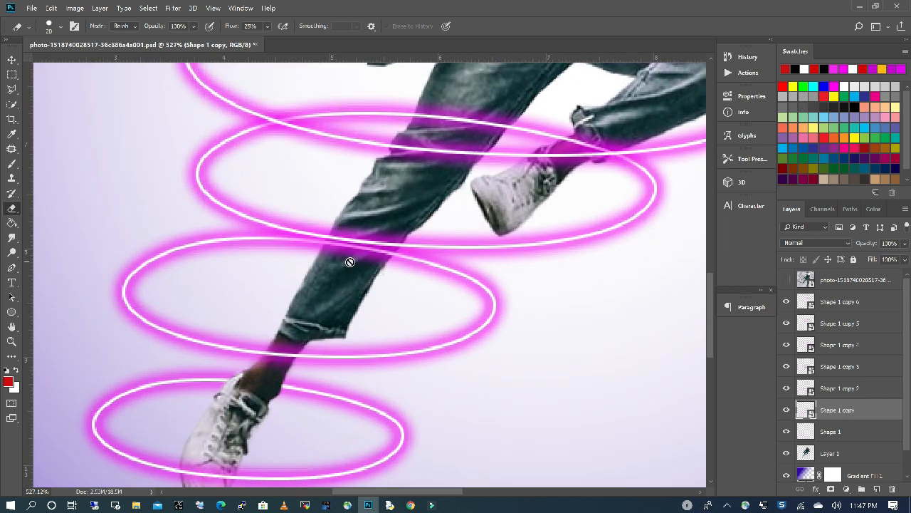
{"action": "scroll", "coordinate": [370, 250], "scroll_direction": "down", "scroll_amount": 2}
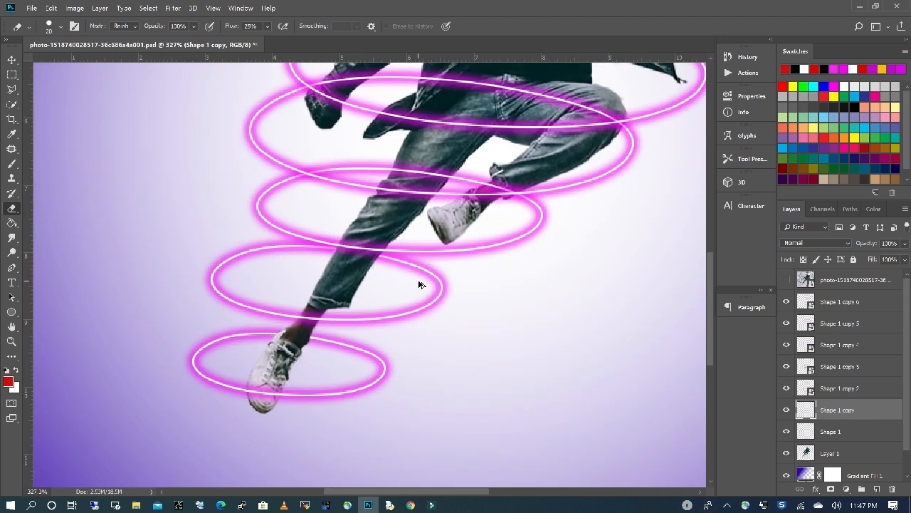
Move the Shape 1 copy 2 ring slightly down and to the left around the leg.
{"action": "key", "text": "alt+bracketright"}
{"action": "key", "text": "v"}
{"action": "mouse_move", "coordinate": [525, 221]}
{"action": "left_mouse_down"}
{"action": "mouse_move", "coordinate": [553, 193]}
{"action": "mouse_move", "coordinate": [533, 231]}
{"action": "left_mouse_up"}
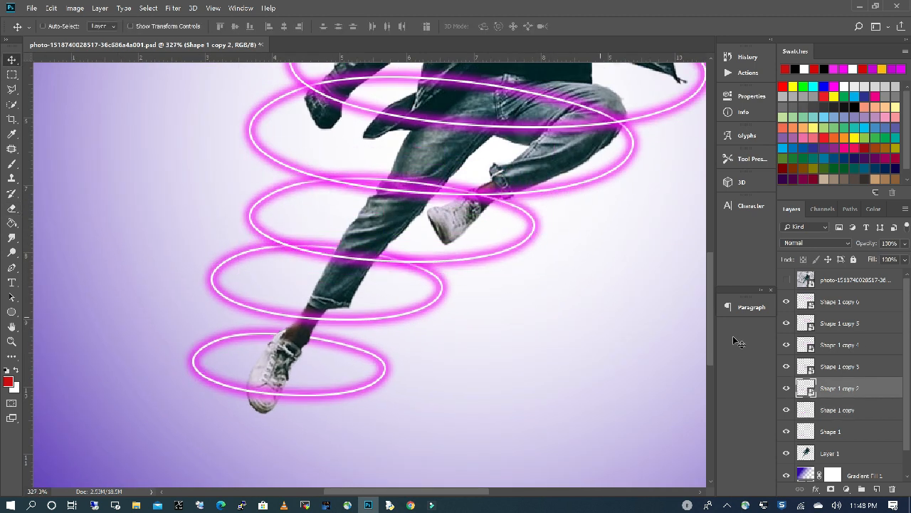
Rasterize the Shape 1 copy 2 ring and erase its back arc over the straight leg and the raised foot's ankle.
{"action": "key", "text": "e"}
{"action": "scroll", "coordinate": [399, 180], "scroll_direction": "up", "scroll_amount": 1}
{"action": "mouse_move", "coordinate": [399, 179]}
{"action": "left_mouse_down"}
{"action": "mouse_move", "coordinate": [438, 183]}
{"action": "mouse_move", "coordinate": [406, 175]}
{"action": "left_mouse_up"}
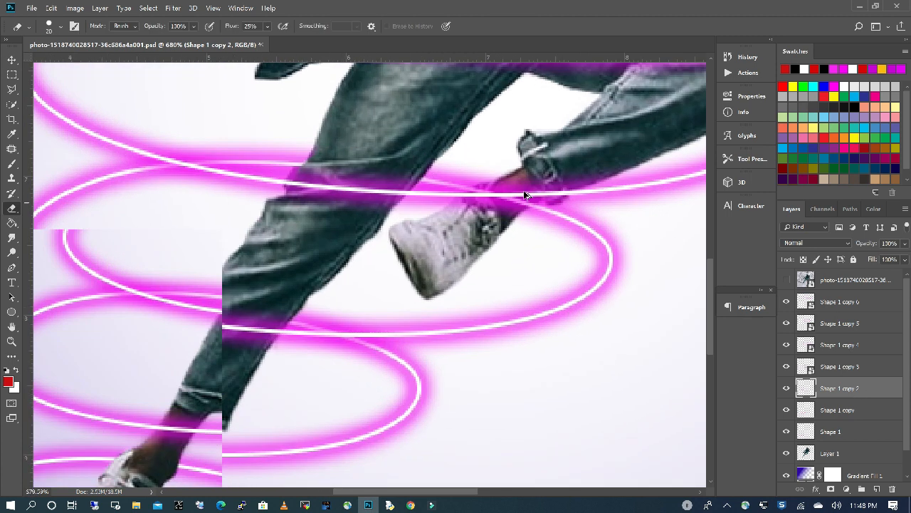
{"action": "scroll", "coordinate": [485, 217], "scroll_direction": "up", "scroll_amount": 2}
{"action": "scroll", "coordinate": [442, 263], "scroll_direction": "down", "scroll_amount": 3}
Rasterize the Shape 1 copy 3 ring and erase its back arc where it crosses the thighs and jacket.
{"action": "left_click", "coordinate": [848, 367]}
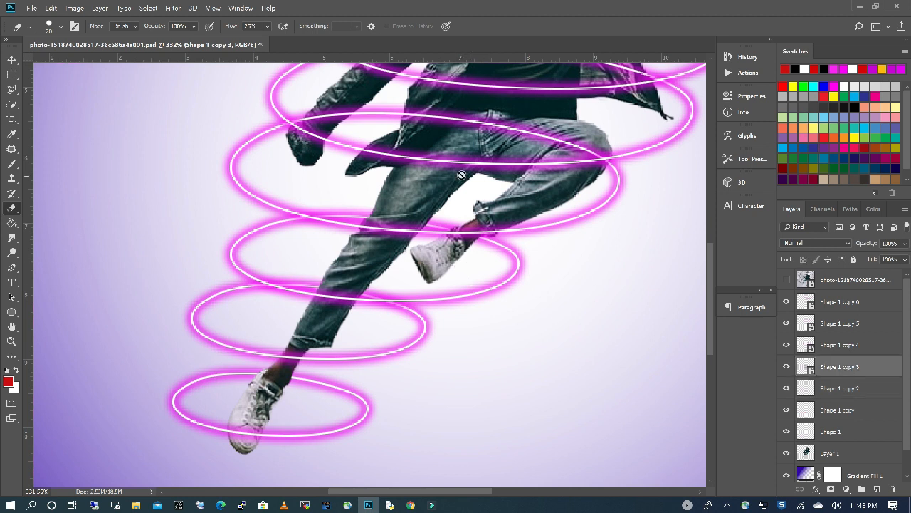
{"action": "right_click", "coordinate": [847, 367]}
{"action": "left_click", "coordinate": [803, 259]}
{"action": "scroll", "coordinate": [491, 143], "scroll_direction": "up", "scroll_amount": 2}
{"action": "mouse_move", "coordinate": [646, 266]}
{"action": "left_mouse_down"}
{"action": "mouse_move", "coordinate": [622, 207]}
{"action": "mouse_move", "coordinate": [634, 230]}
{"action": "mouse_move", "coordinate": [529, 188]}
{"action": "mouse_move", "coordinate": [374, 176]}
{"action": "left_mouse_up"}
{"action": "mouse_move", "coordinate": [286, 206]}
{"action": "left_mouse_down"}
{"action": "mouse_move", "coordinate": [292, 170]}
{"action": "mouse_move", "coordinate": [281, 173]}
{"action": "mouse_move", "coordinate": [302, 154]}
{"action": "mouse_move", "coordinate": [239, 182]}
{"action": "left_mouse_up"}
{"action": "scroll", "coordinate": [373, 306], "scroll_direction": "down", "scroll_amount": 3}
{"action": "scroll", "coordinate": [509, 89], "scroll_direction": "up", "scroll_amount": 2}
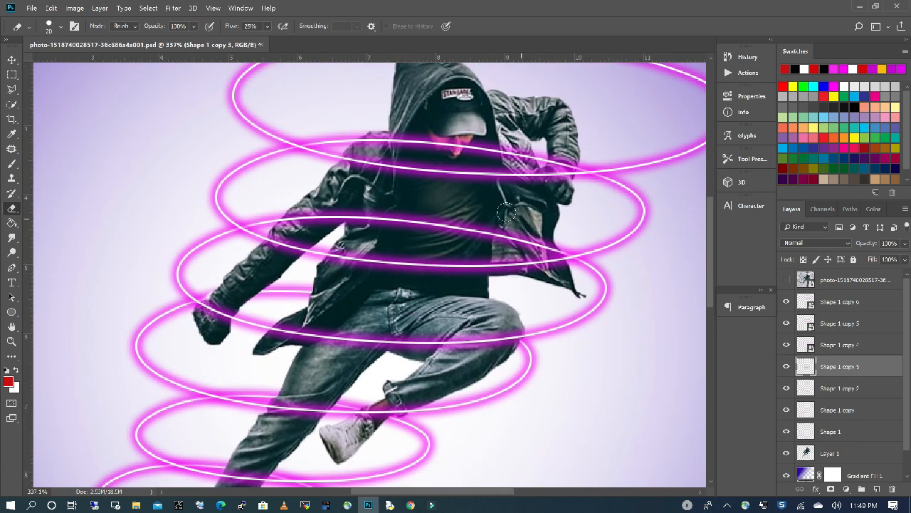
Rasterize the Shape 1 copy 4 ring and erase its back arc across the torso and arm.
{"action": "left_click", "coordinate": [854, 345]}
{"action": "left_click", "coordinate": [380, 294]}
{"action": "key", "text": "Return"}
{"action": "mouse_move", "coordinate": [560, 265]}
{"action": "left_mouse_down"}
{"action": "mouse_move", "coordinate": [510, 239]}
{"action": "mouse_move", "coordinate": [551, 255]}
{"action": "mouse_move", "coordinate": [408, 224]}
{"action": "mouse_move", "coordinate": [312, 218]}
{"action": "mouse_move", "coordinate": [291, 232]}
{"action": "mouse_move", "coordinate": [301, 210]}
{"action": "left_mouse_up"}
{"action": "scroll", "coordinate": [299, 212], "scroll_direction": "down", "scroll_amount": 3}
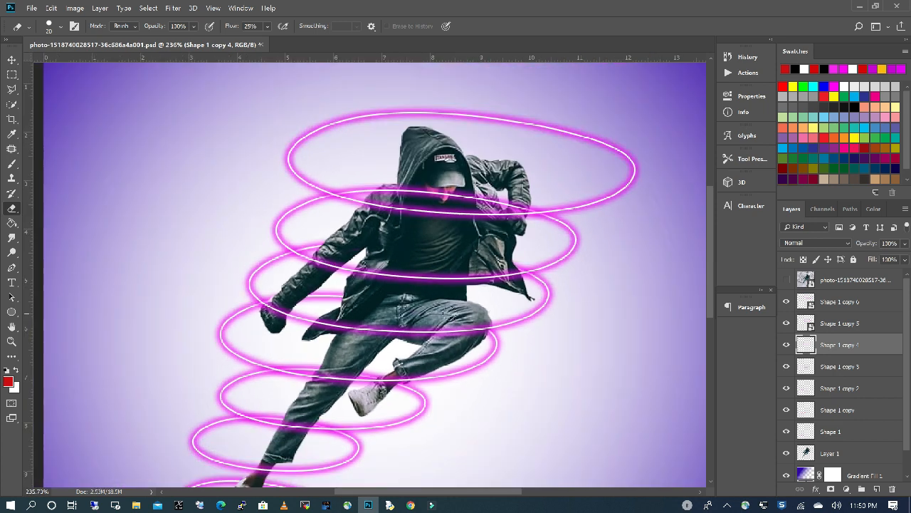
Rasterize the Shape 1 copy 5 ring and erase its back arc across the shoulder, chest and bent arm.
{"action": "left_click", "coordinate": [851, 324]}
{"action": "scroll", "coordinate": [288, 205], "scroll_direction": "up", "scroll_amount": 3}
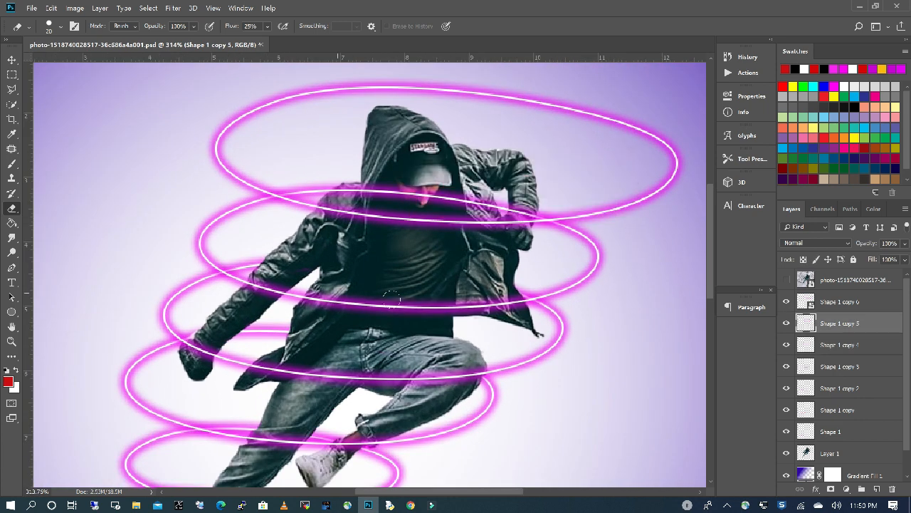
{"action": "scroll", "coordinate": [497, 227], "scroll_direction": "up", "scroll_amount": 3}
{"action": "scroll", "coordinate": [497, 227], "scroll_direction": "down", "scroll_amount": 3}
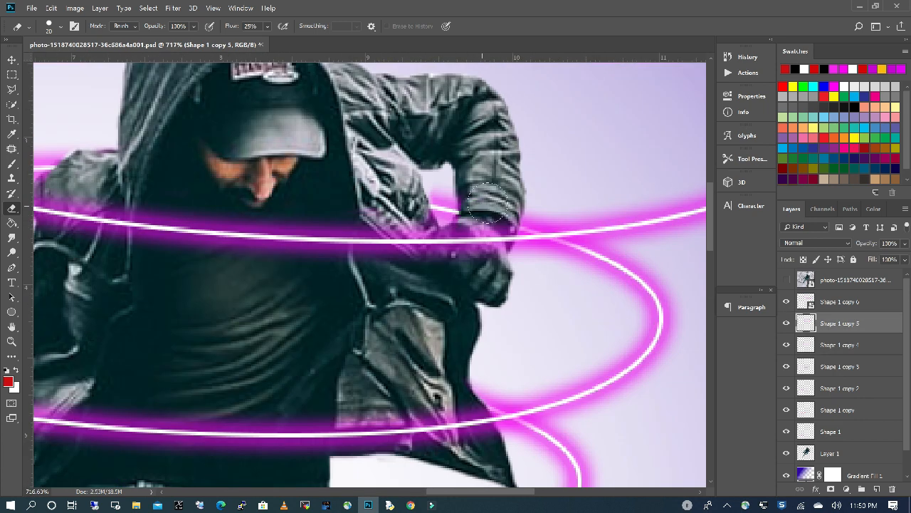
{"action": "scroll", "coordinate": [494, 237], "scroll_direction": "down", "scroll_amount": 1}
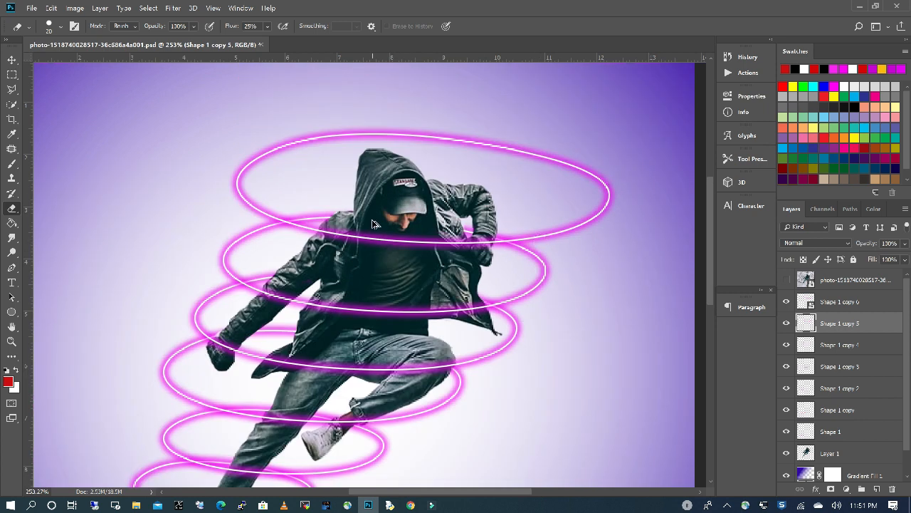
{"action": "scroll", "coordinate": [415, 323], "scroll_direction": "up", "scroll_amount": 2}
{"action": "scroll", "coordinate": [364, 328], "scroll_direction": "down", "scroll_amount": 3}
{"action": "scroll", "coordinate": [369, 166], "scroll_direction": "up", "scroll_amount": 3}
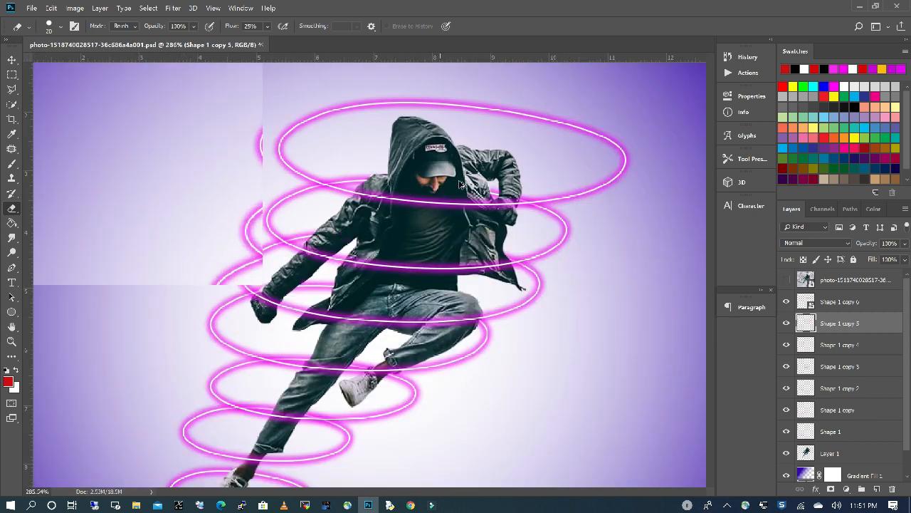
Load the cut-out man on Layer 1 as a selection and add a new empty layer directly above it.
{"action": "scroll", "coordinate": [465, 182], "scroll_direction": "down", "scroll_amount": 3}
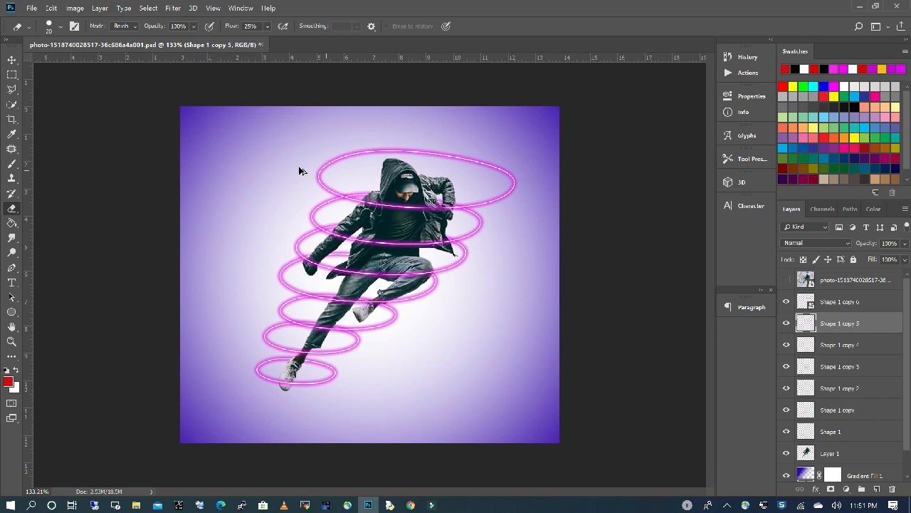
{"action": "scroll", "coordinate": [344, 180], "scroll_direction": "up", "scroll_amount": 1}
{"action": "scroll", "coordinate": [391, 186], "scroll_direction": "down", "scroll_amount": 1}
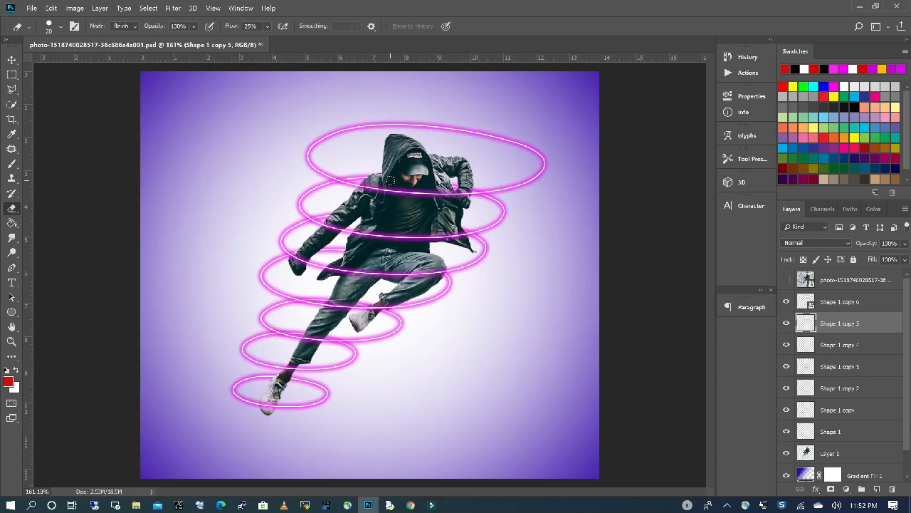
{"action": "scroll", "coordinate": [868, 344], "scroll_direction": "down", "scroll_amount": 1}
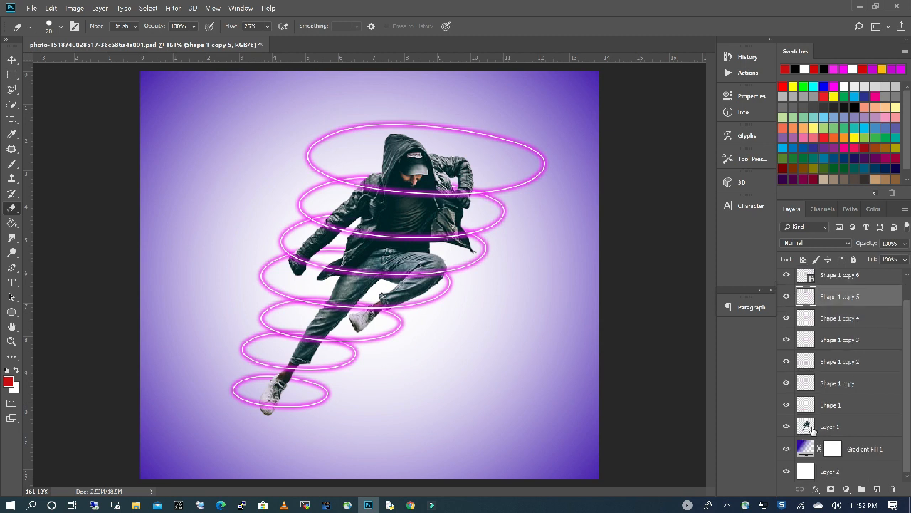
{"action": "left_click", "coordinate": [842, 425]}
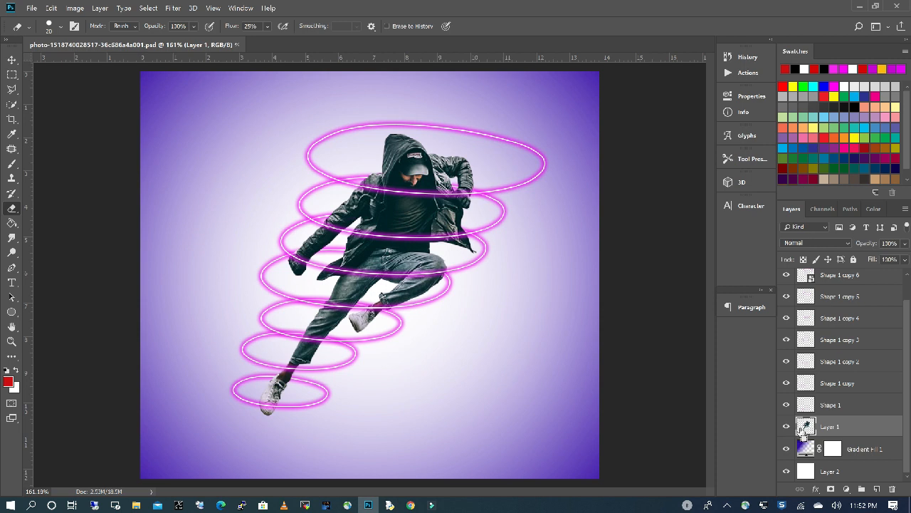
{"action": "left_click", "coordinate": [801, 432], "text": "ctrl"}
{"action": "left_click", "coordinate": [878, 490]}
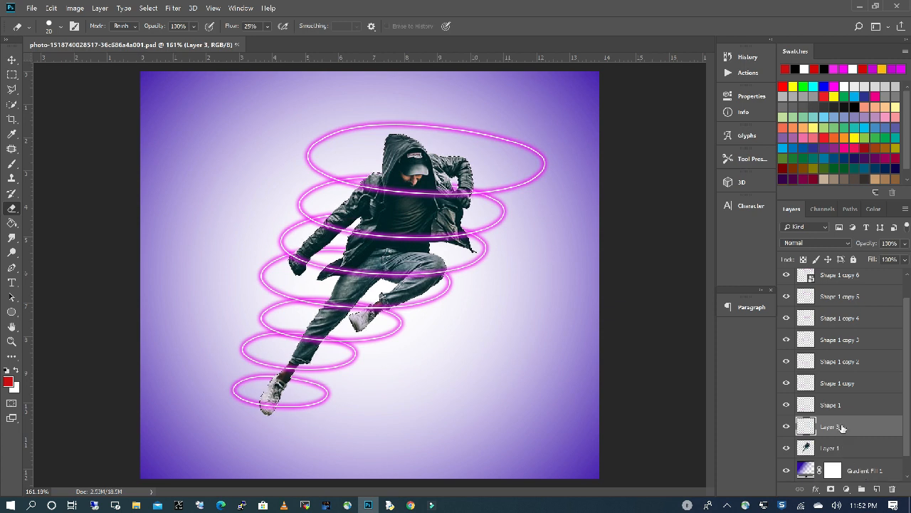
Set the foreground color to the purple ae08d5, starting from a color sampled near the top neon ring.
{"action": "left_click", "coordinate": [9, 383]}
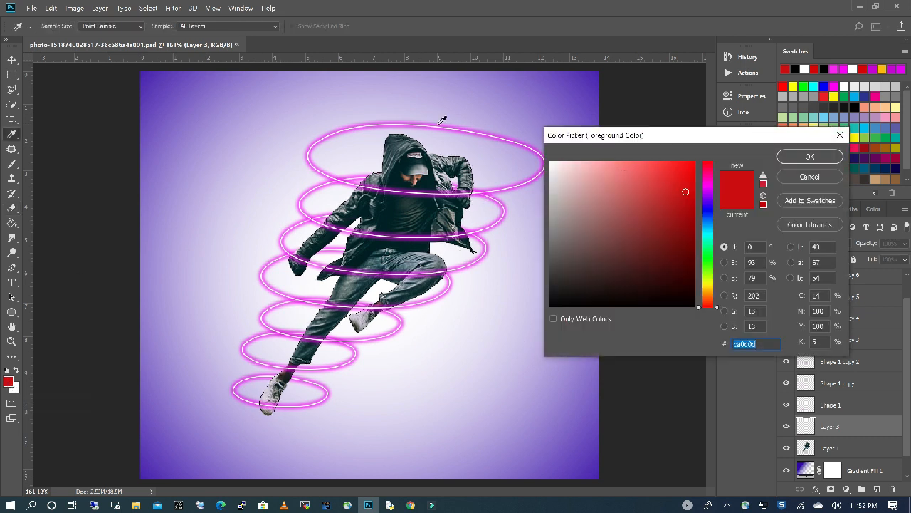
{"action": "left_click", "coordinate": [447, 120]}
{"action": "left_click", "coordinate": [458, 128]}
{"action": "left_click", "coordinate": [465, 128]}
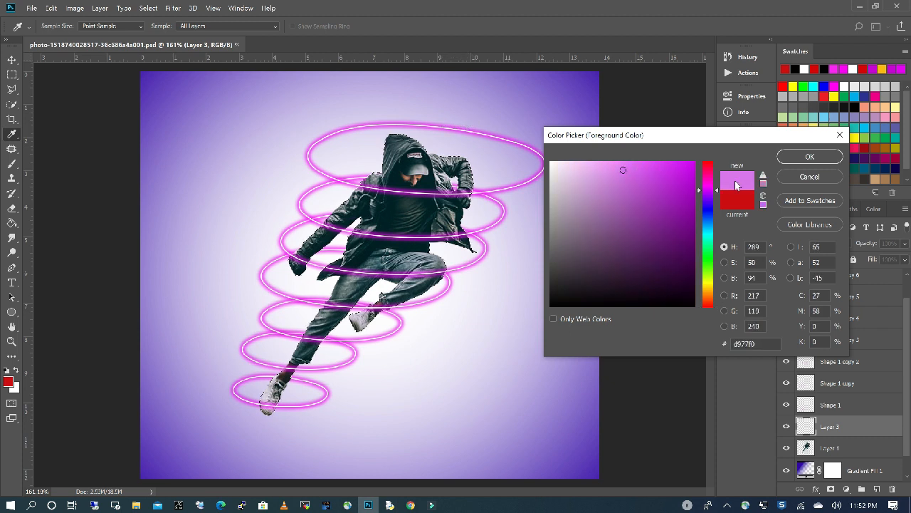
{"action": "left_click", "coordinate": [688, 179]}
{"action": "left_click", "coordinate": [676, 188]}
{"action": "left_click", "coordinate": [688, 192]}
{"action": "left_click", "coordinate": [690, 186]}
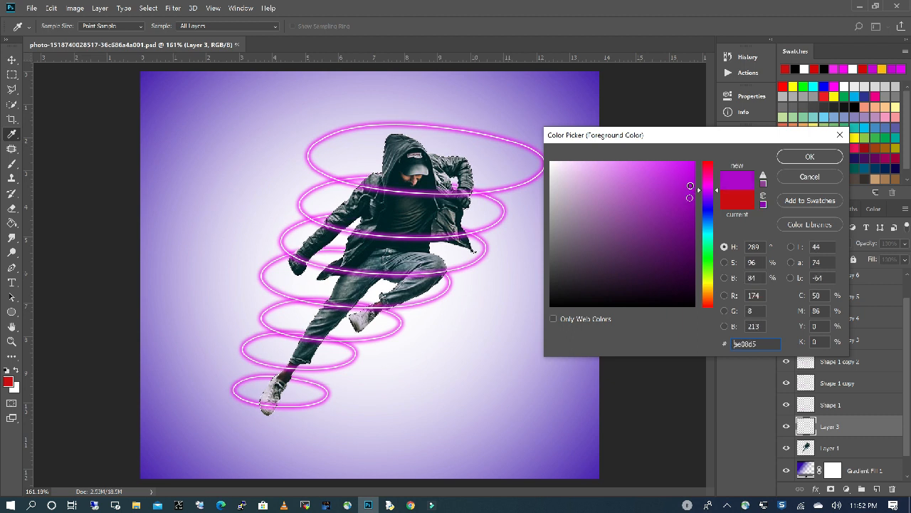
{"action": "left_click", "coordinate": [809, 160]}
{"action": "key", "text": "e"}
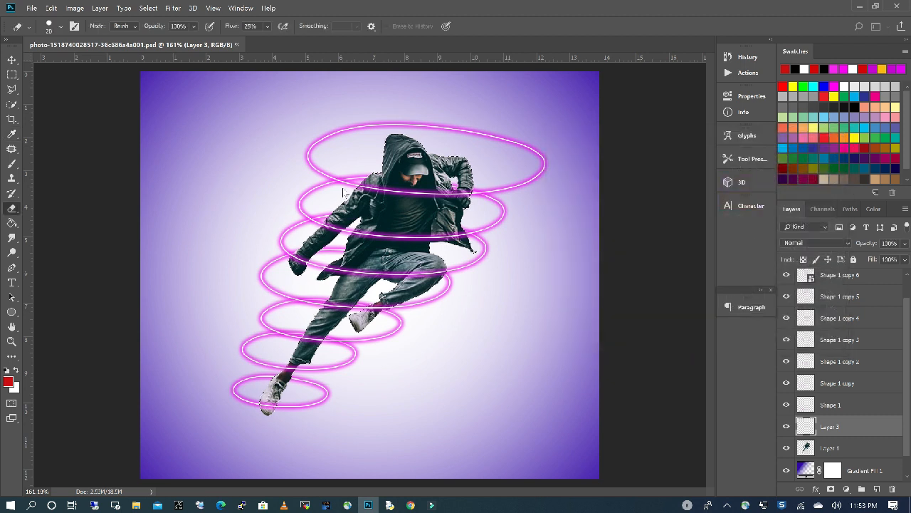
Fill the man-shaped selection on Layer 3 with the purple foreground color and reduce the layer's opacity to 33%.
{"action": "left_click", "coordinate": [14, 225]}
{"action": "left_click", "coordinate": [417, 168]}
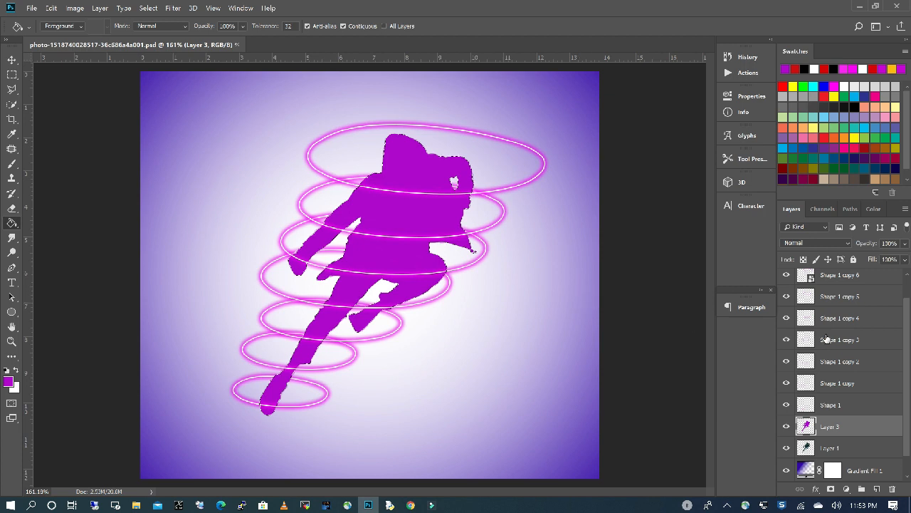
{"action": "left_click", "coordinate": [906, 243]}
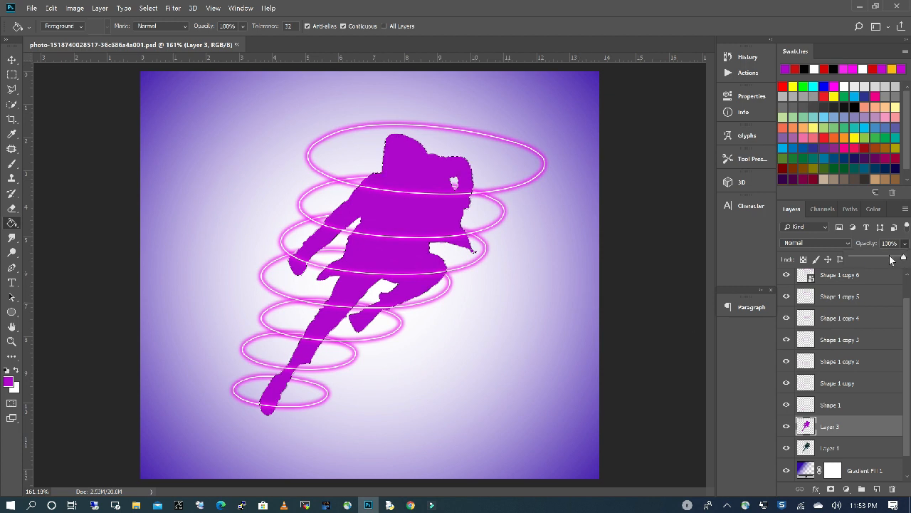
{"action": "left_click_drag", "start_coordinate": [904, 259], "coordinate": [867, 263]}
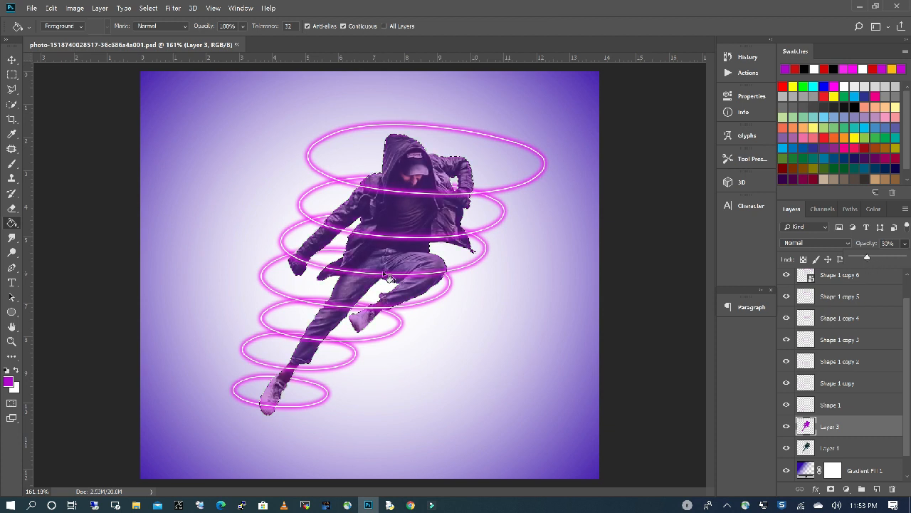
Compare the man with and without the purple tint by hiding Layer 3 and showing it again.
{"action": "scroll", "coordinate": [464, 318], "scroll_direction": "down", "scroll_amount": 3}
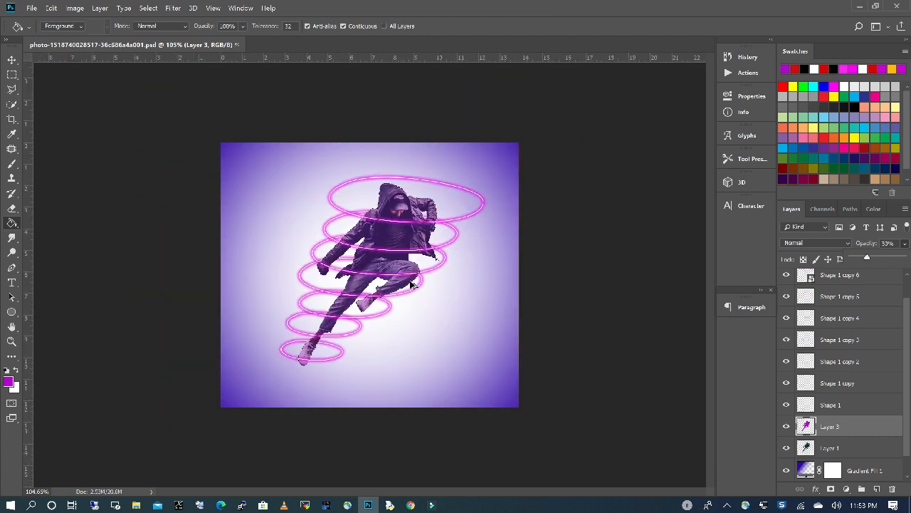
{"action": "scroll", "coordinate": [382, 238], "scroll_direction": "up", "scroll_amount": 1}
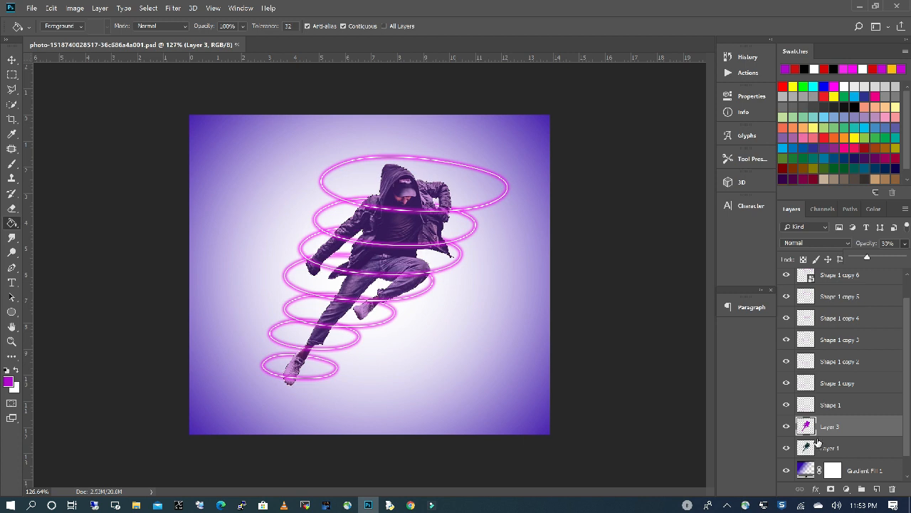
{"action": "scroll", "coordinate": [817, 443], "scroll_direction": "up", "scroll_amount": 1}
{"action": "left_click", "coordinate": [786, 448]}
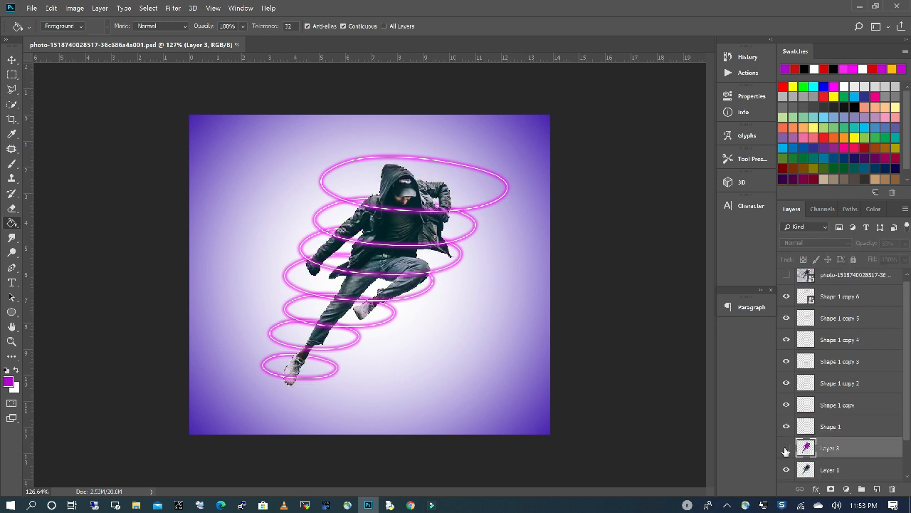
{"action": "left_click", "coordinate": [786, 447]}
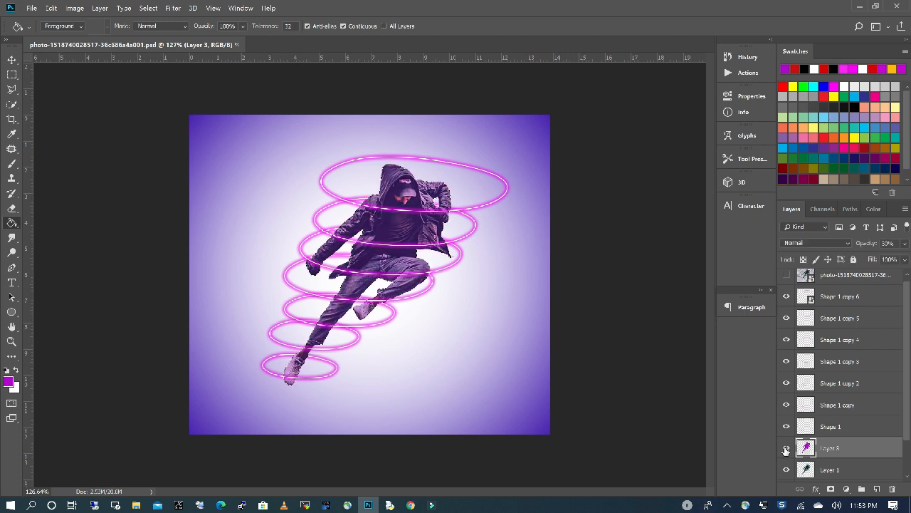